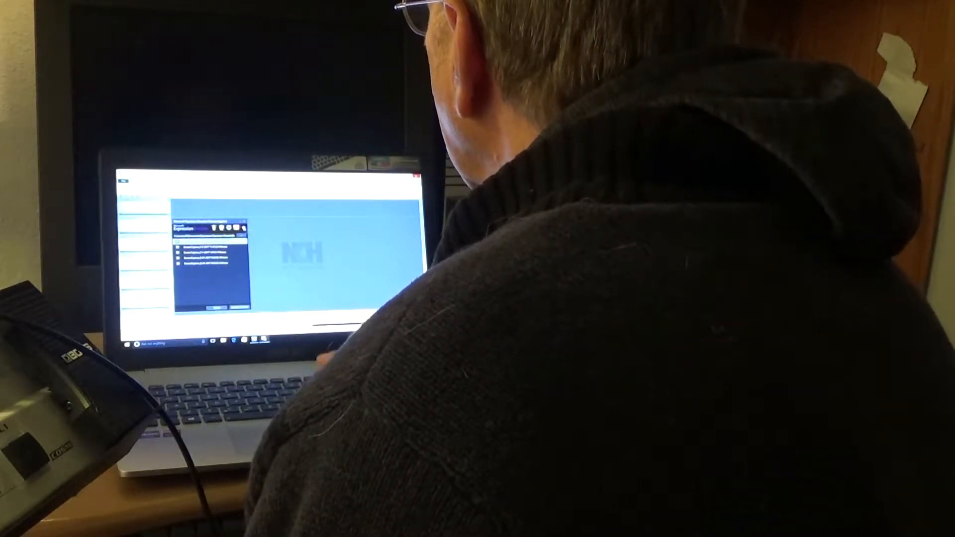
click(244, 228)
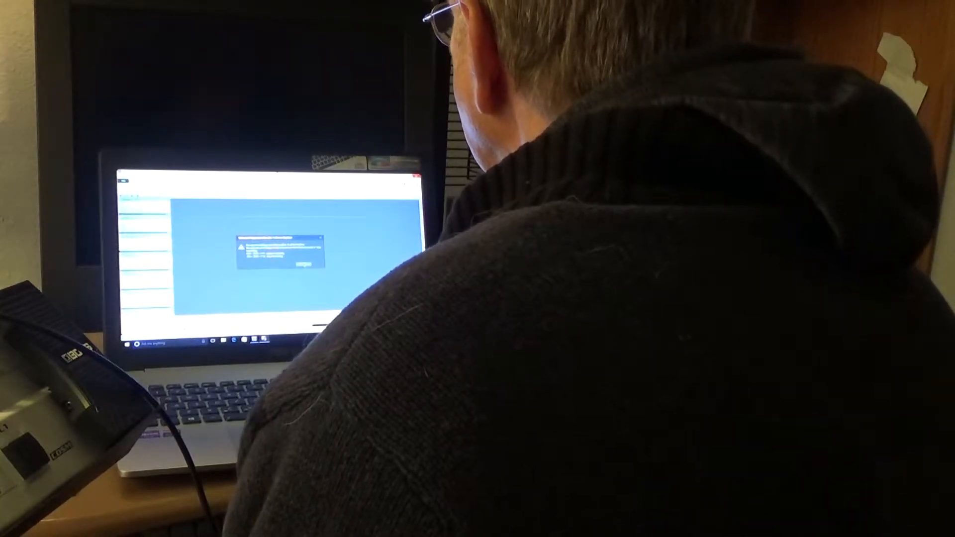
click(303, 264)
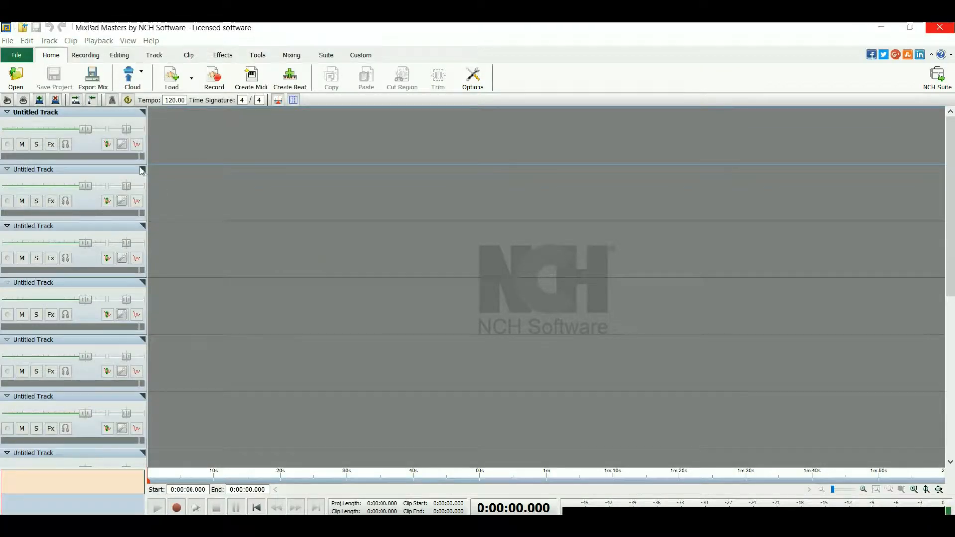
Open the first track's audio options and keep Microphone (M-Track Plus) as its recording device.
click(122, 145)
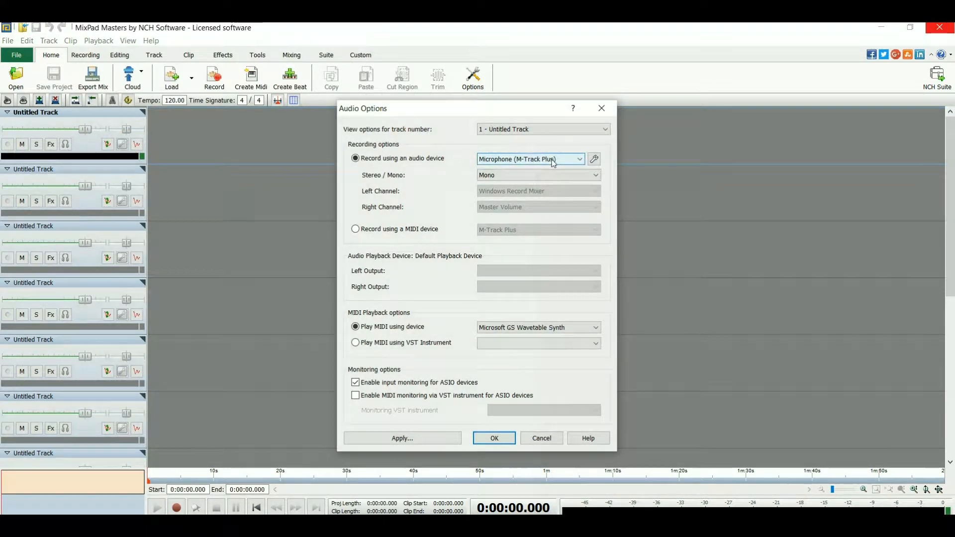
click(580, 160)
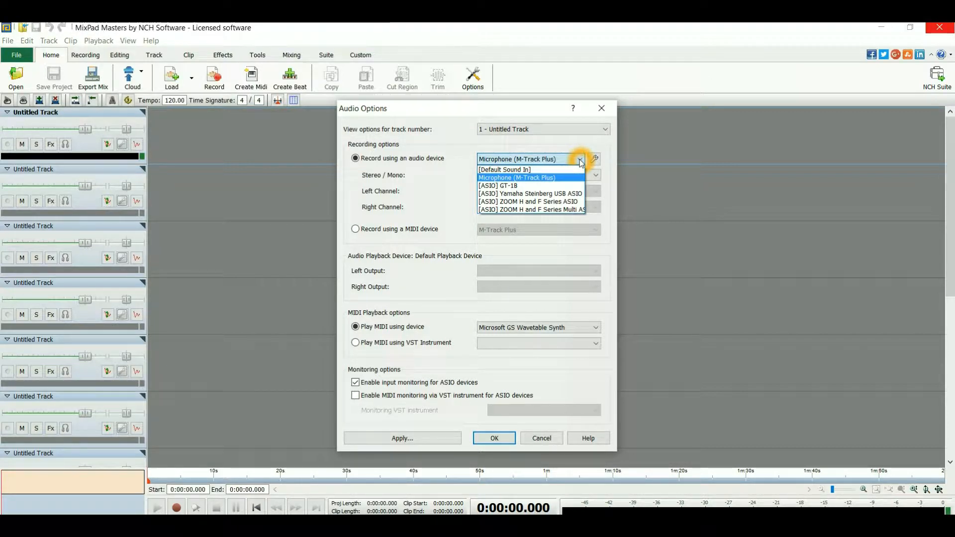
click(551, 163)
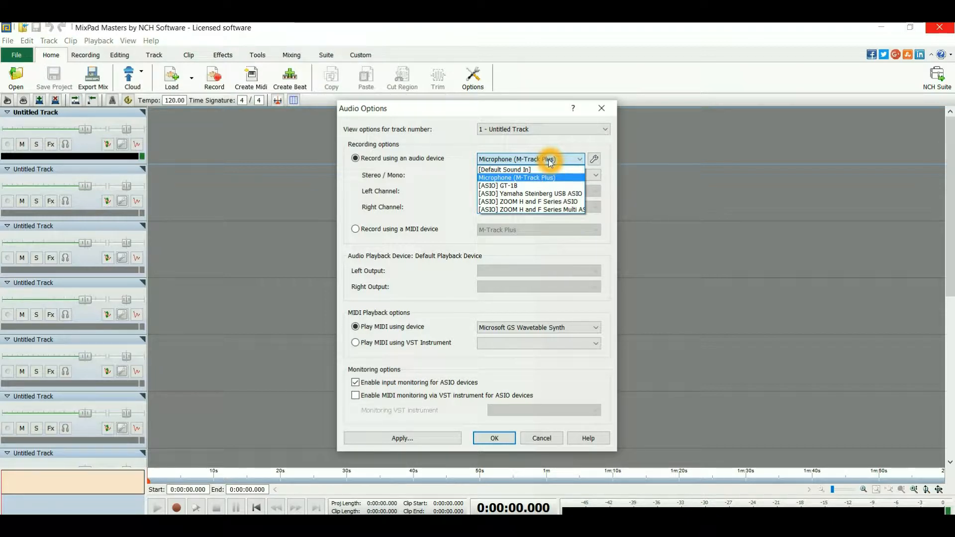
click(551, 163)
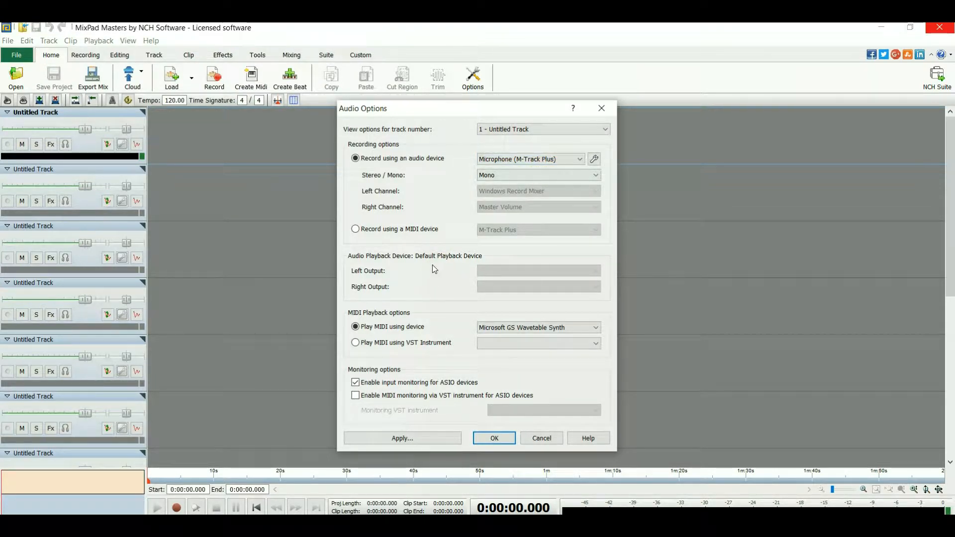
Keep MIDI playback using the device and ASIO input monitoring enabled, and apply the audio settings to the first track.
click(372, 332)
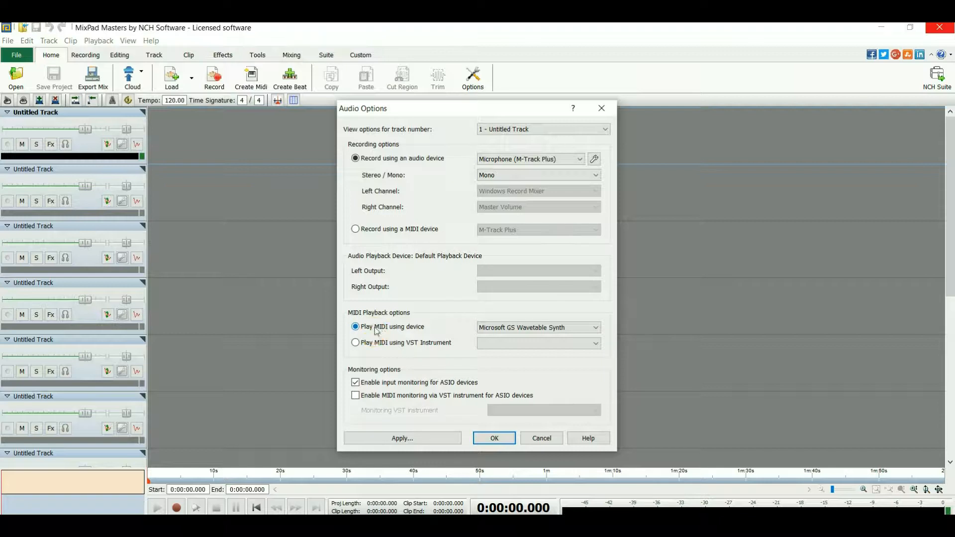
click(391, 319)
click(396, 319)
click(380, 331)
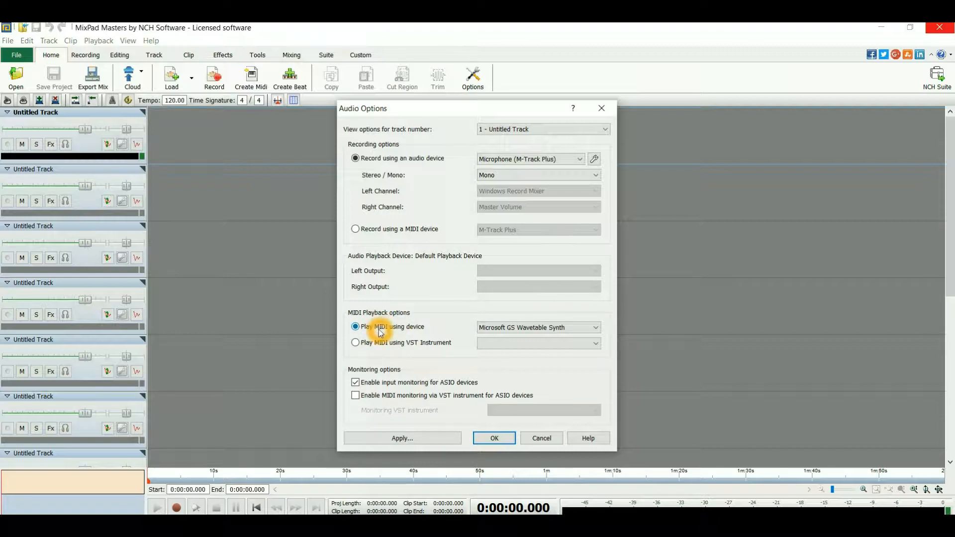
click(379, 385)
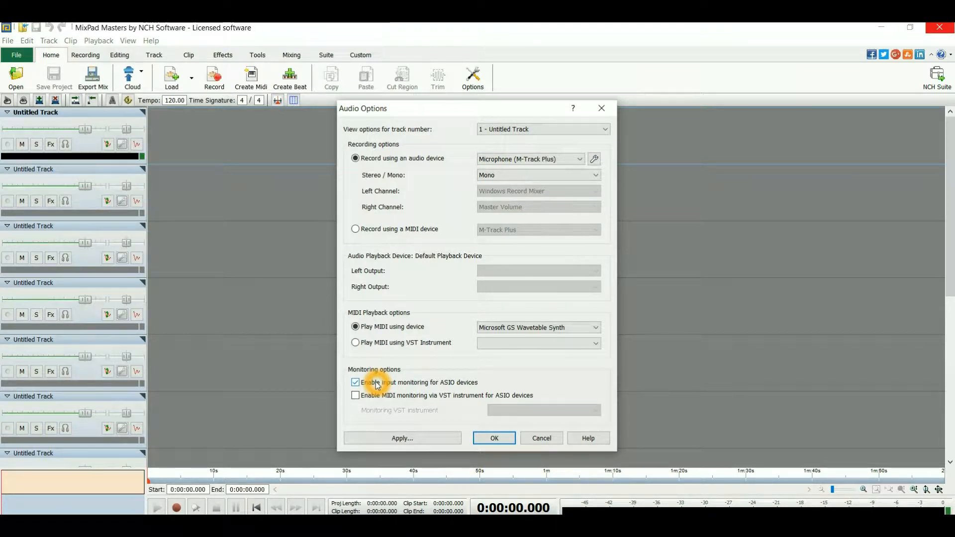
click(430, 438)
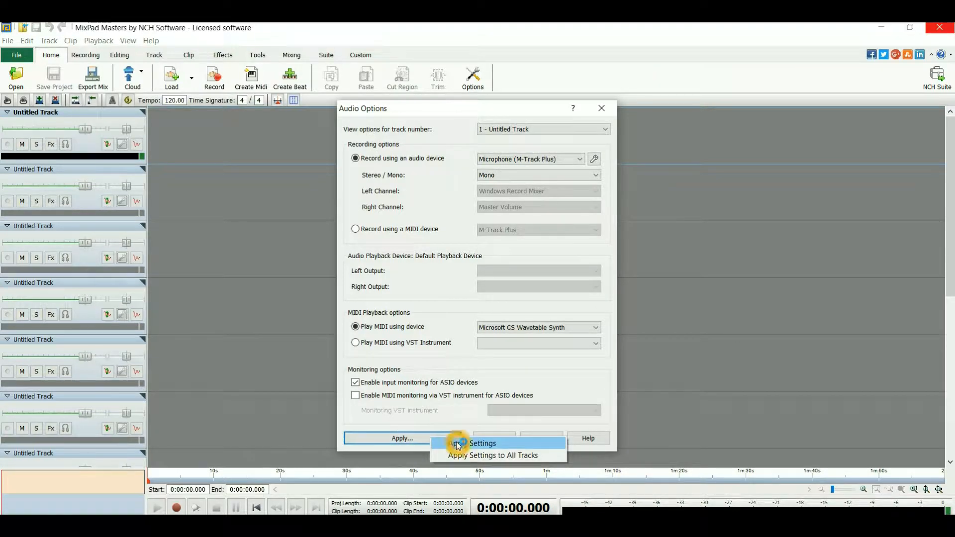
click(458, 444)
click(493, 440)
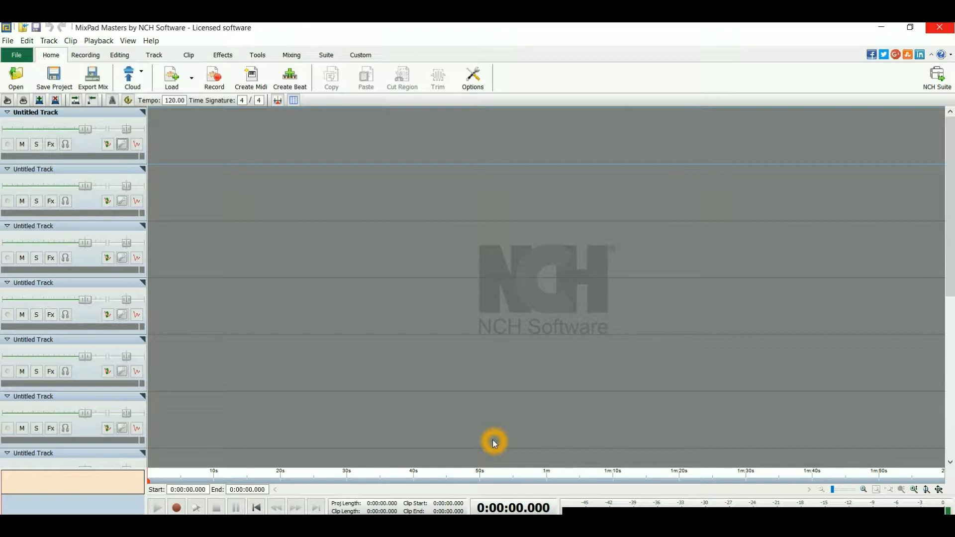
Arm the first track for recording.
click(223, 143)
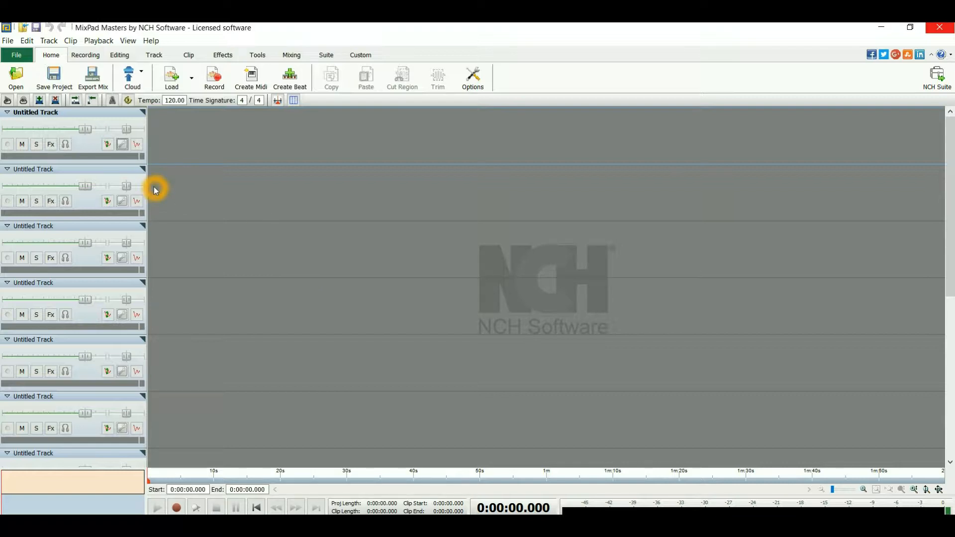
click(90, 148)
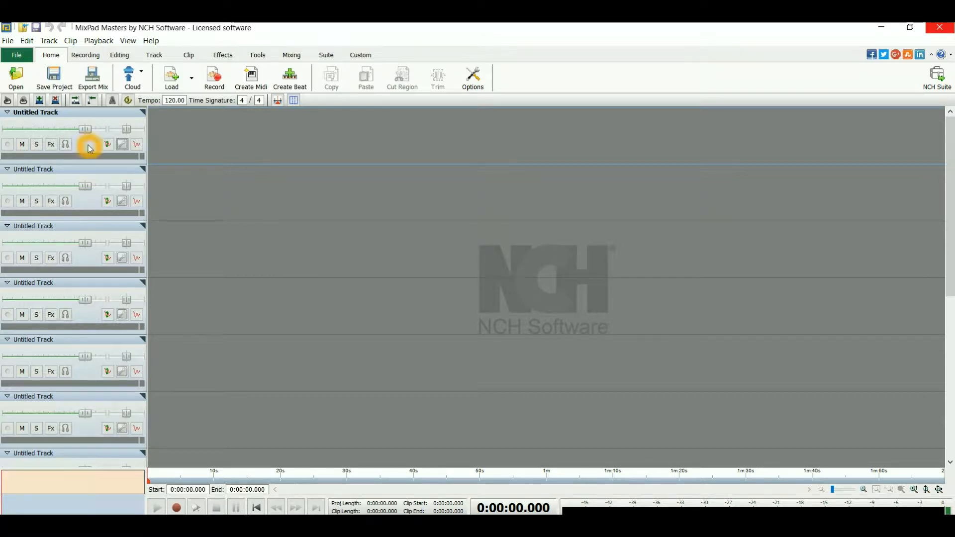
click(8, 145)
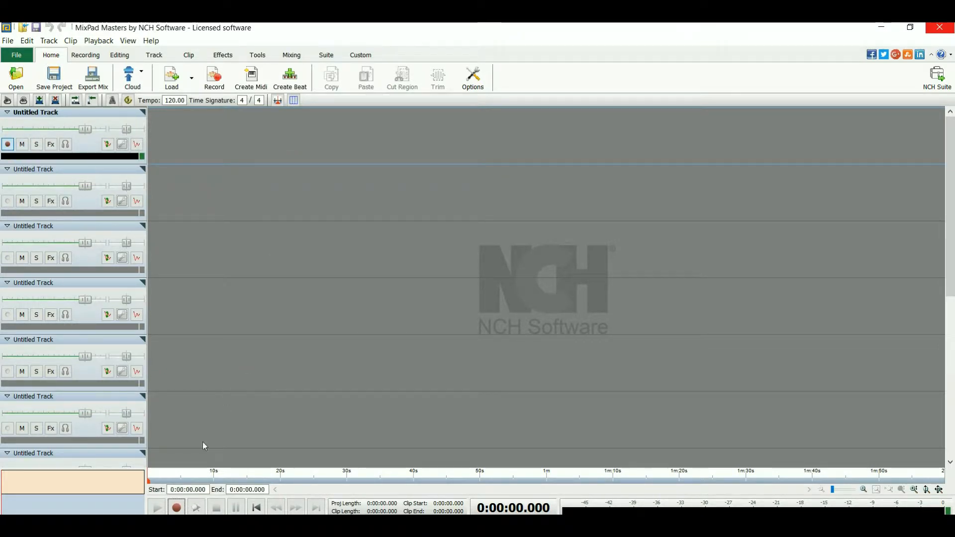
Check the first track's input level and record a clip of about 8 seconds onto it.
click(186, 489)
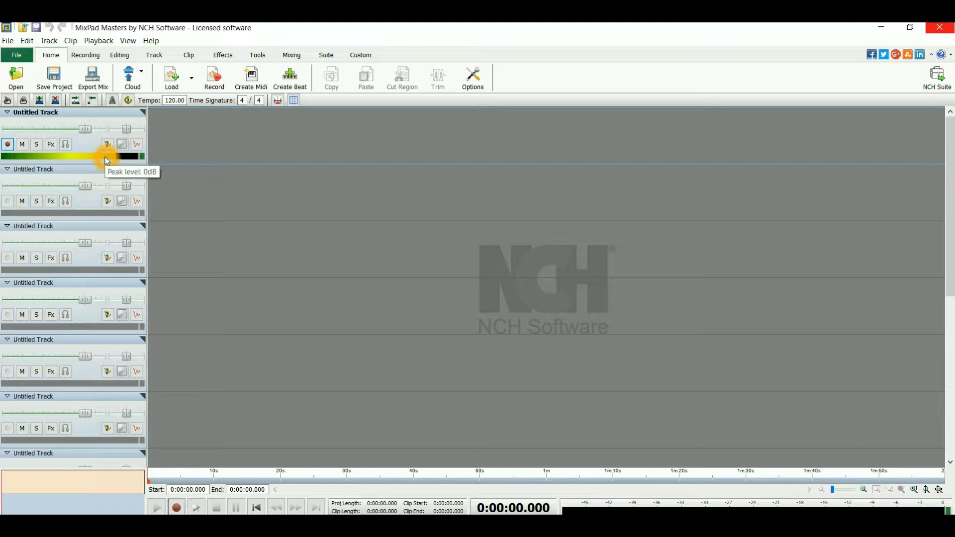
click(134, 159)
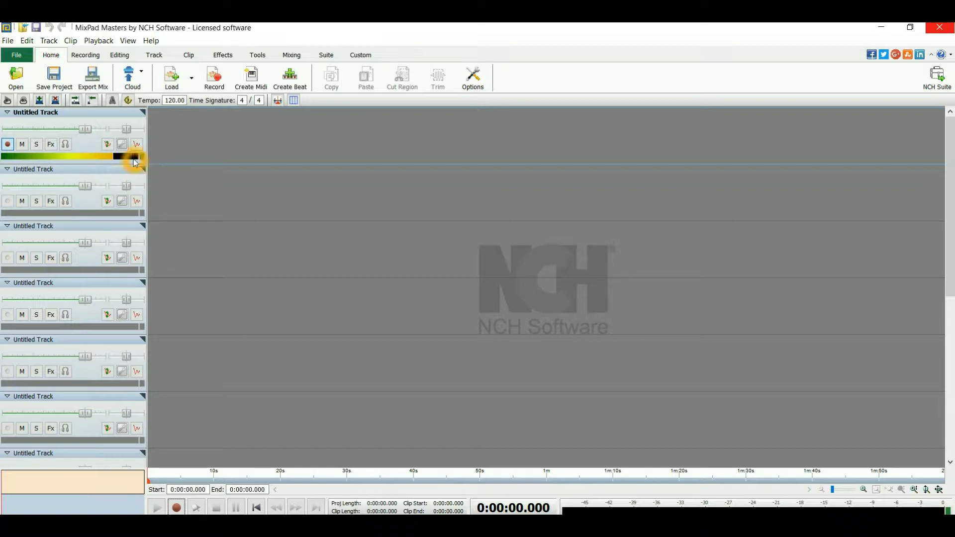
click(342, 294)
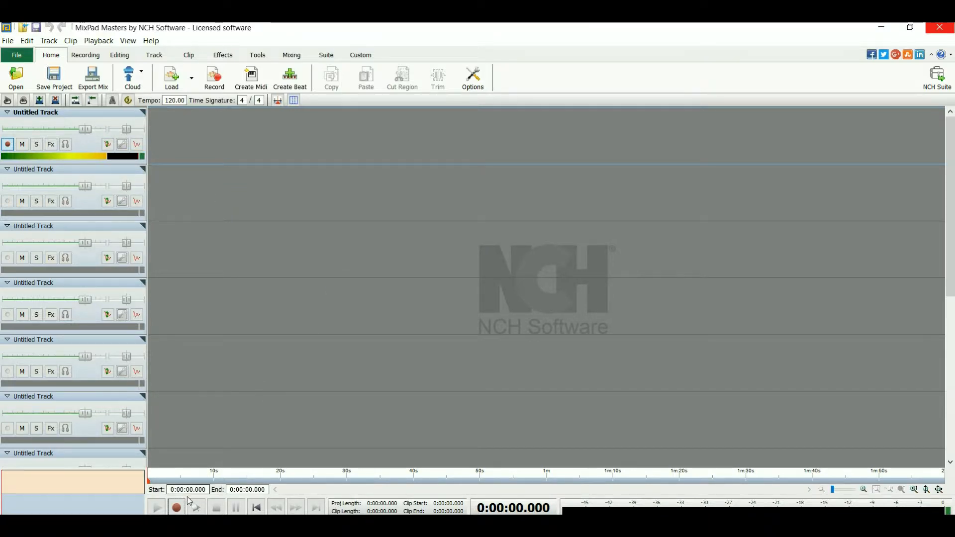
click(177, 508)
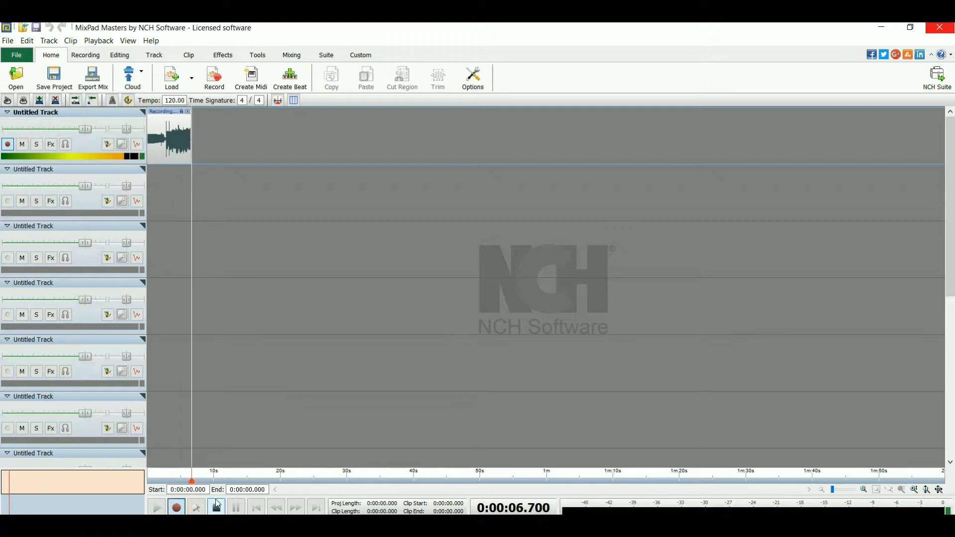
click(216, 508)
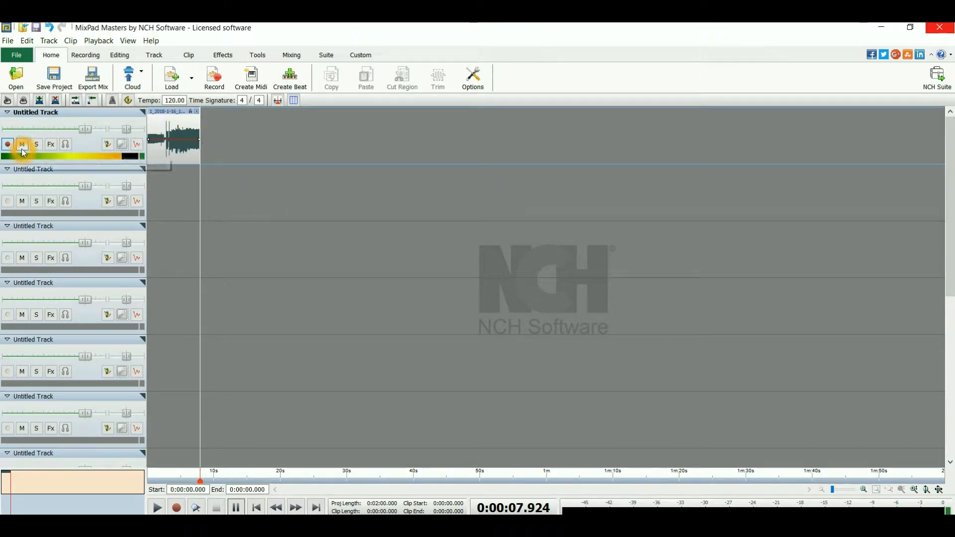
Review the effects available for the first track without adding any, and close the effects window.
click(51, 145)
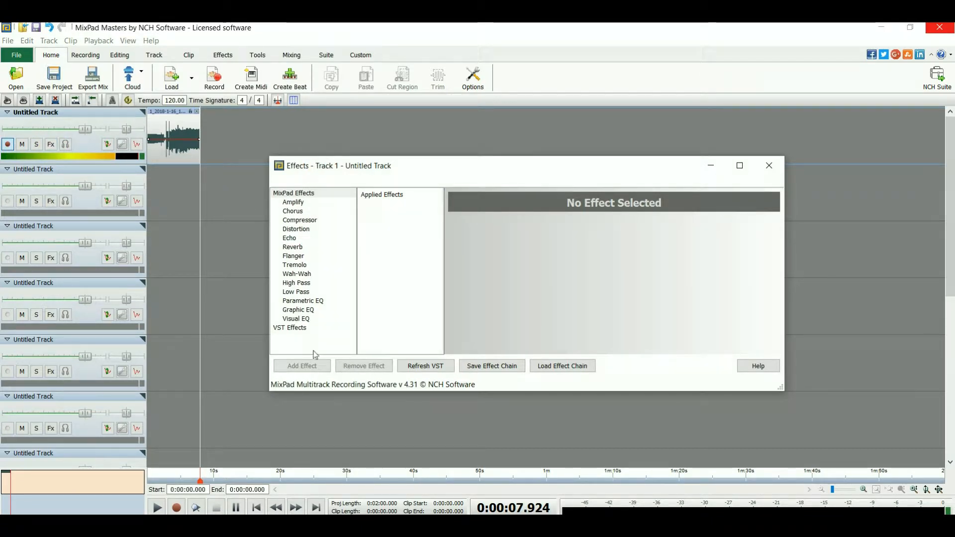
click(310, 277)
click(333, 256)
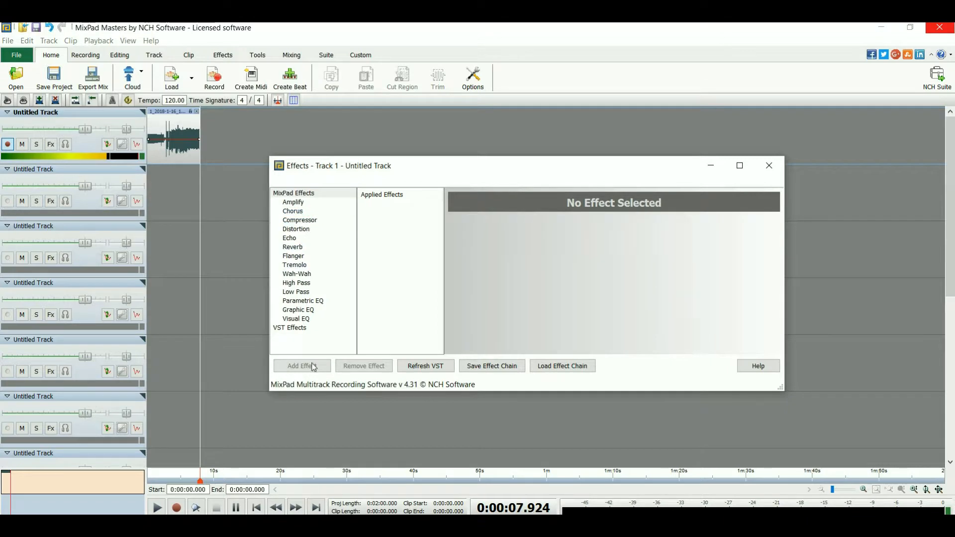
click(318, 250)
click(317, 296)
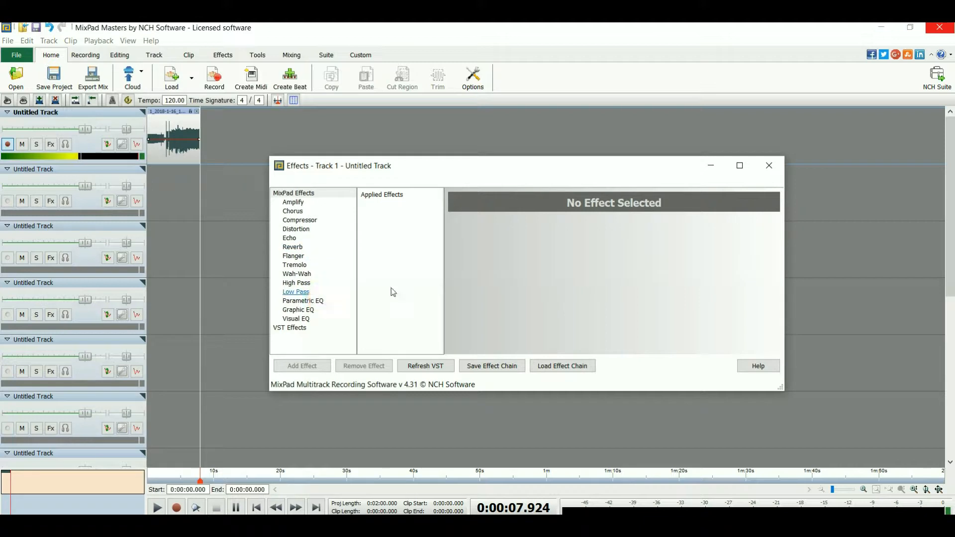
click(774, 170)
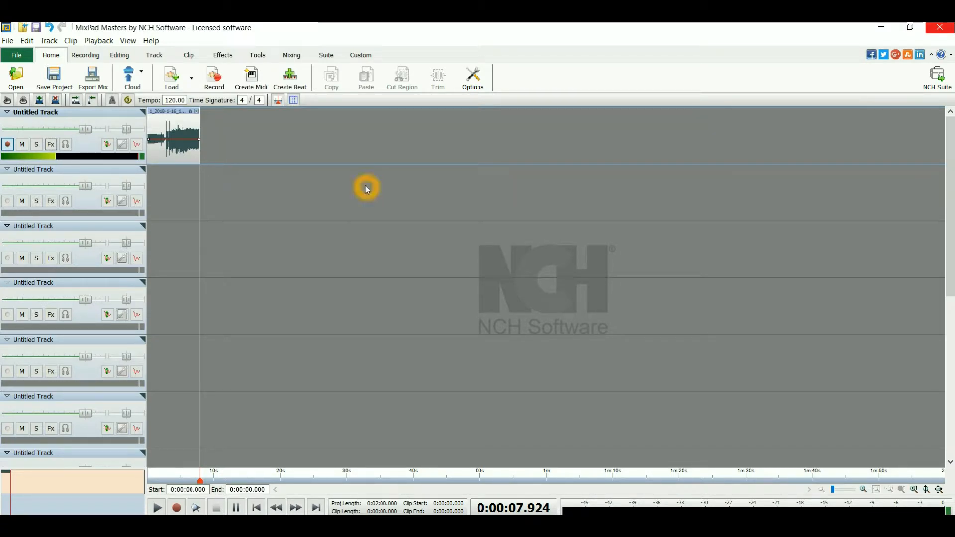
Select the recorded clip on the first track and open it for editing in WavePad.
click(119, 54)
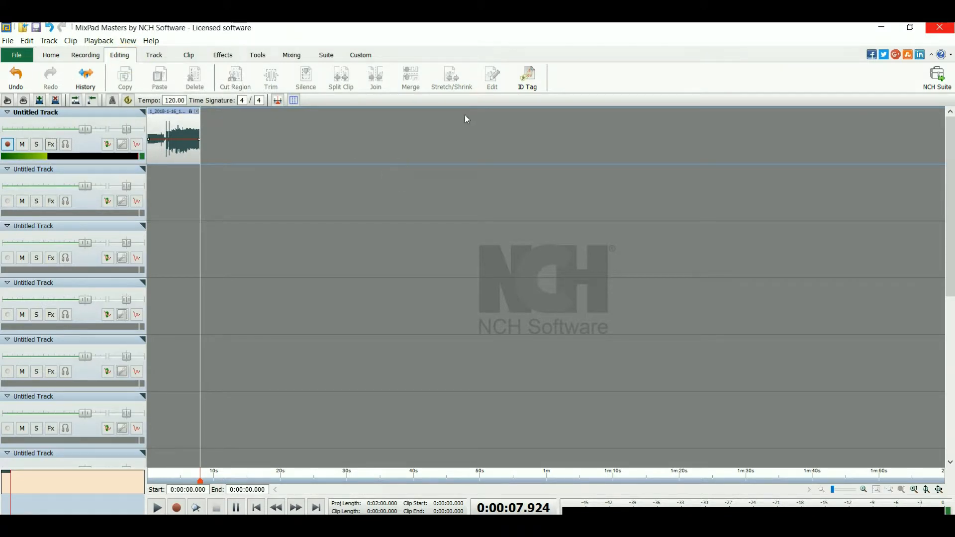
click(495, 76)
click(185, 116)
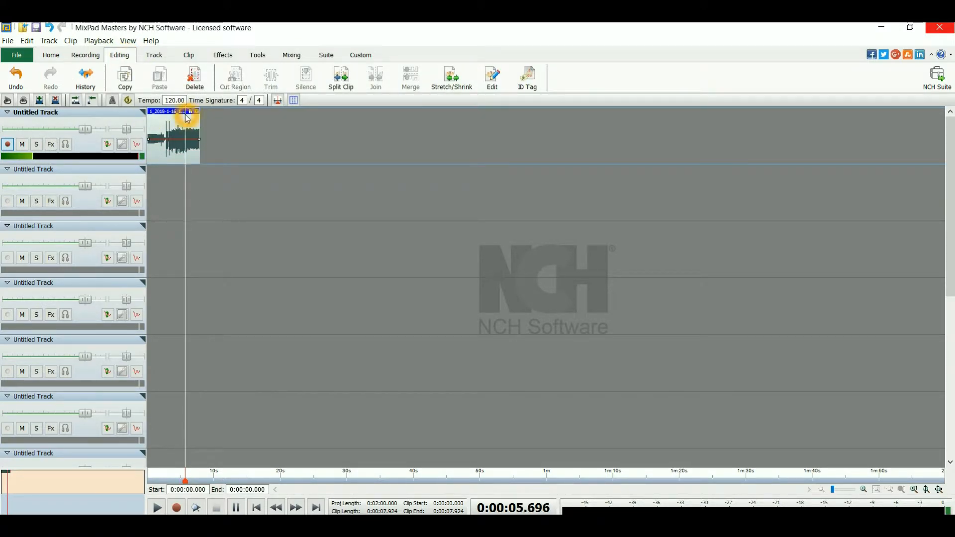
click(119, 58)
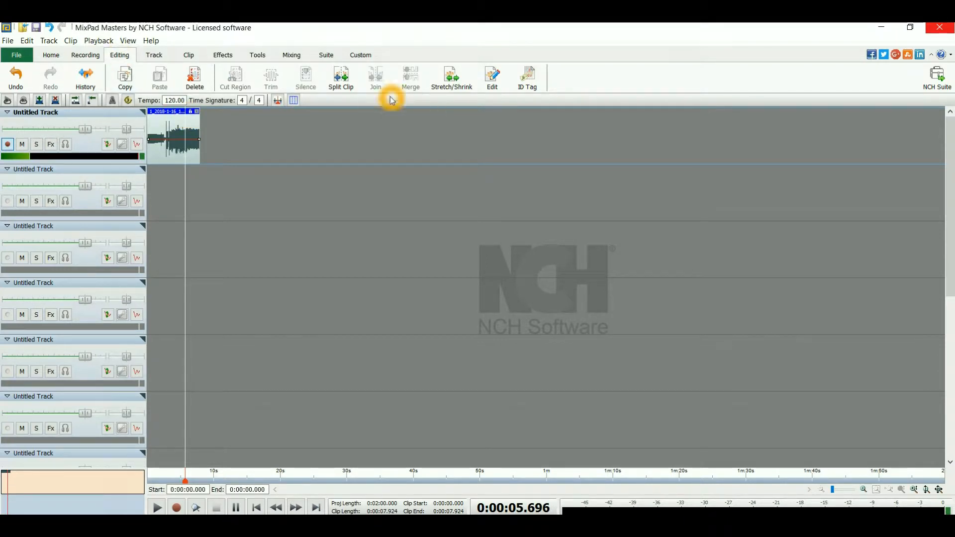
click(491, 76)
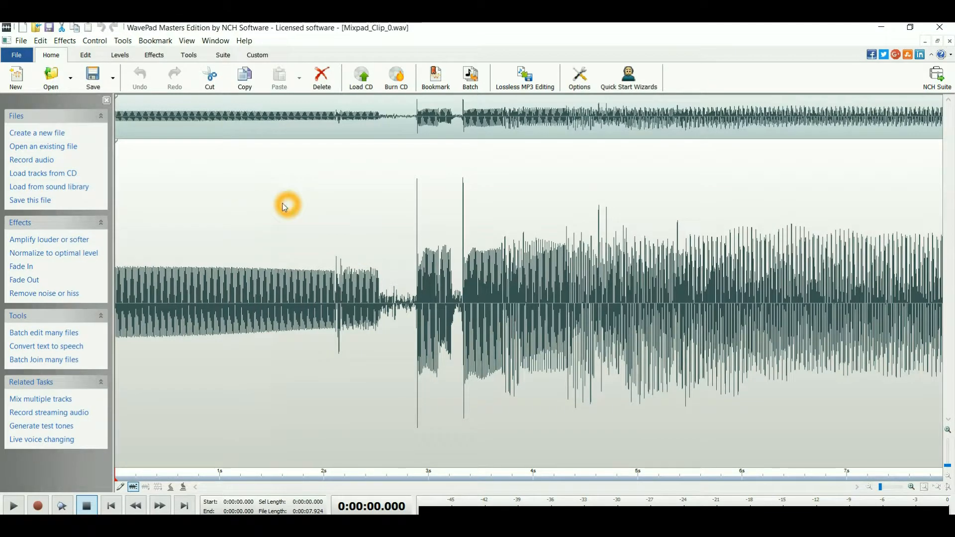
Open the Equalizer for the clip, look at its Graphic and Parametric modes, and return to the Visual mode.
click(122, 56)
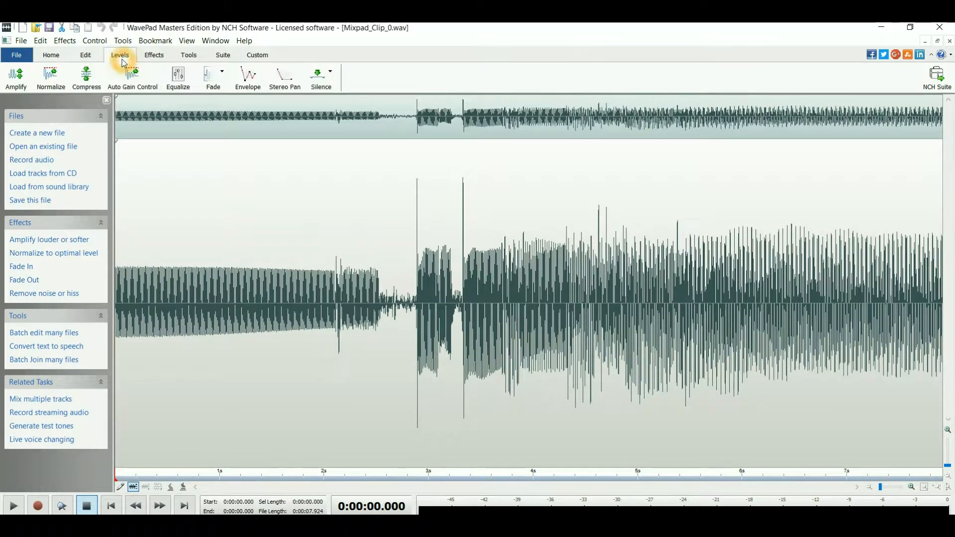
click(175, 79)
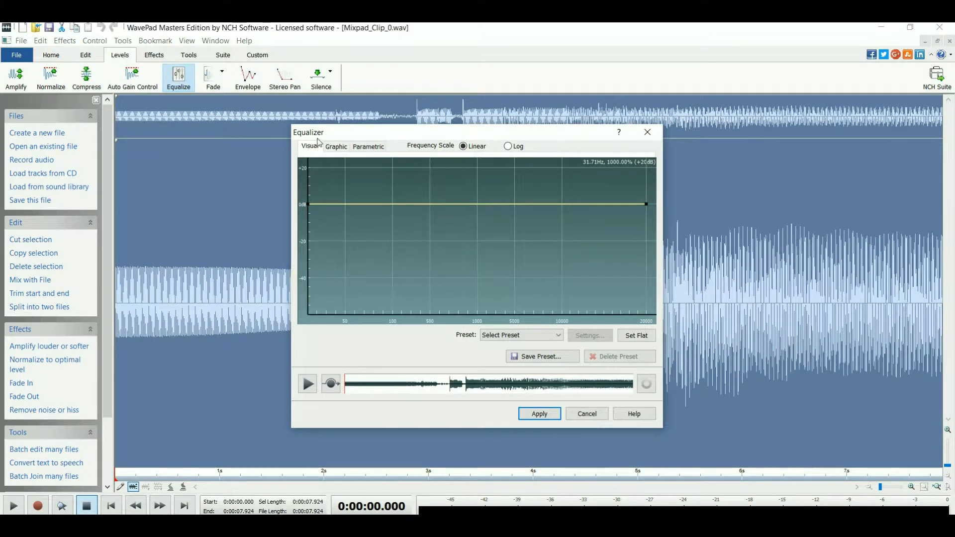
click(396, 190)
click(348, 175)
click(337, 149)
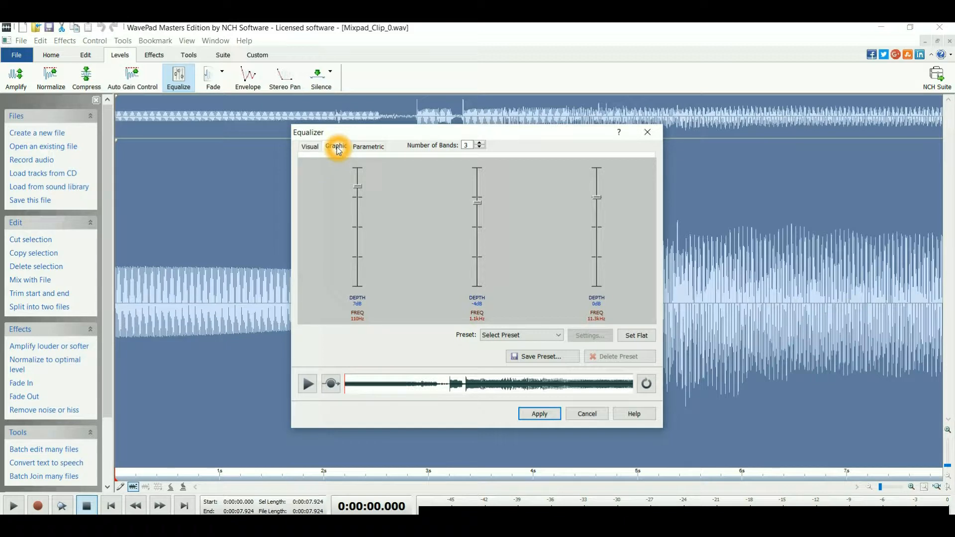
click(366, 148)
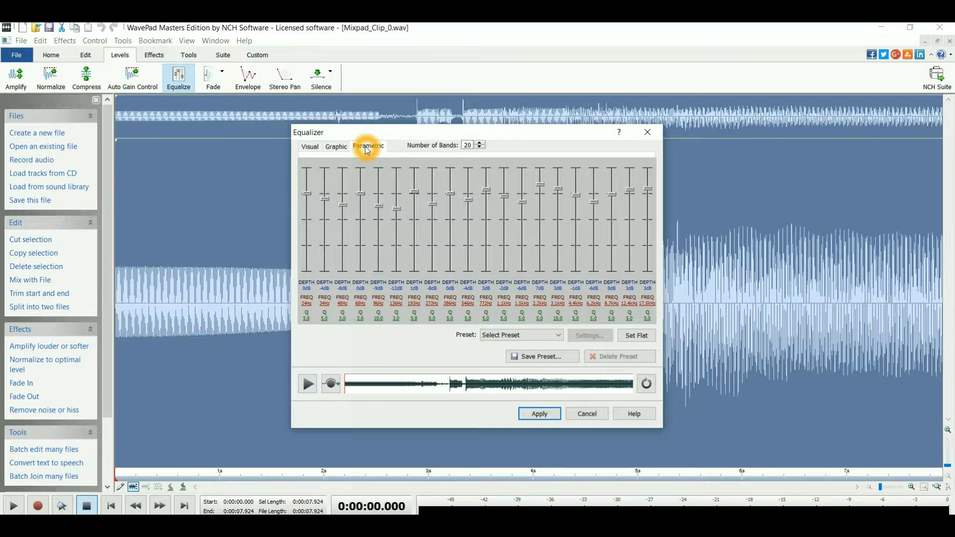
click(309, 148)
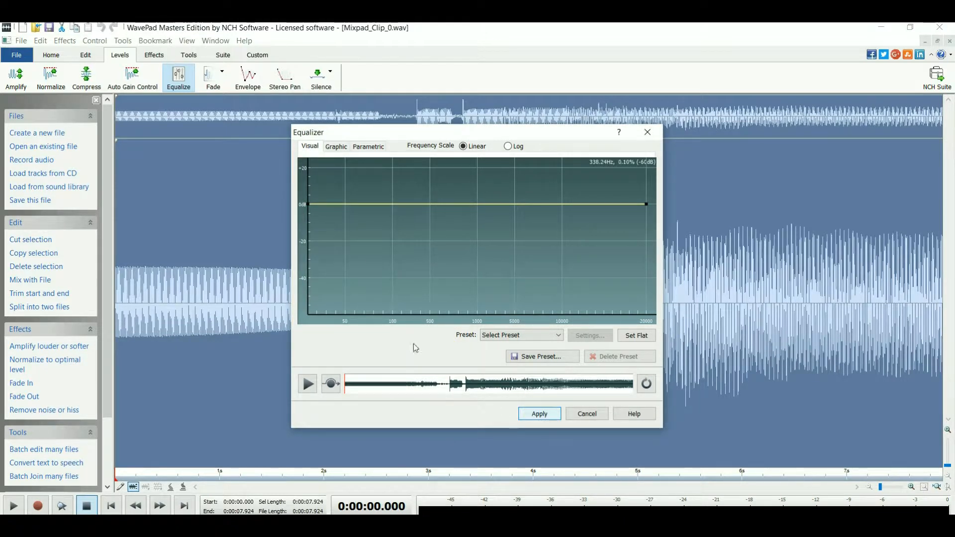
Add a boost point between 50 and 100 Hz and a cut point of about -10 dB near 97 Hz, hiding the Windows update notice.
click(367, 183)
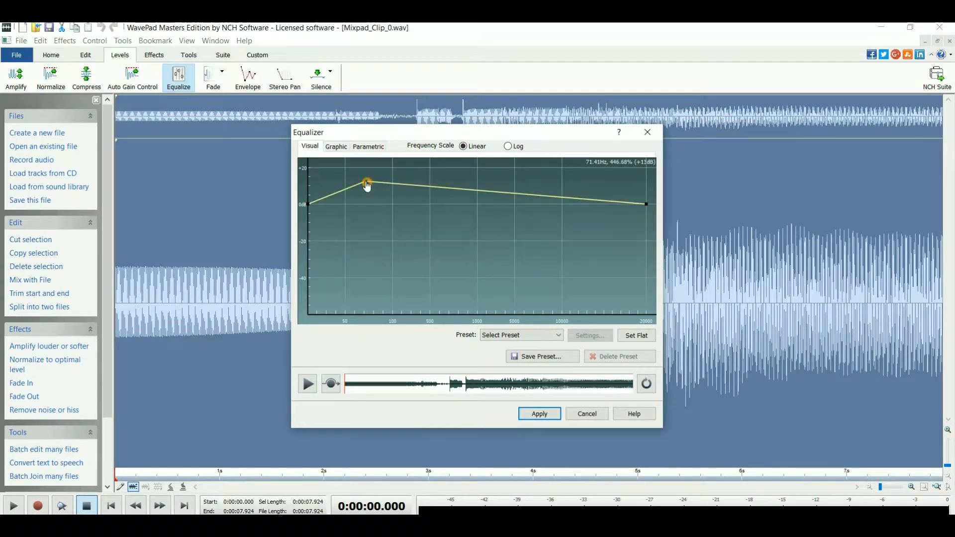
click(390, 223)
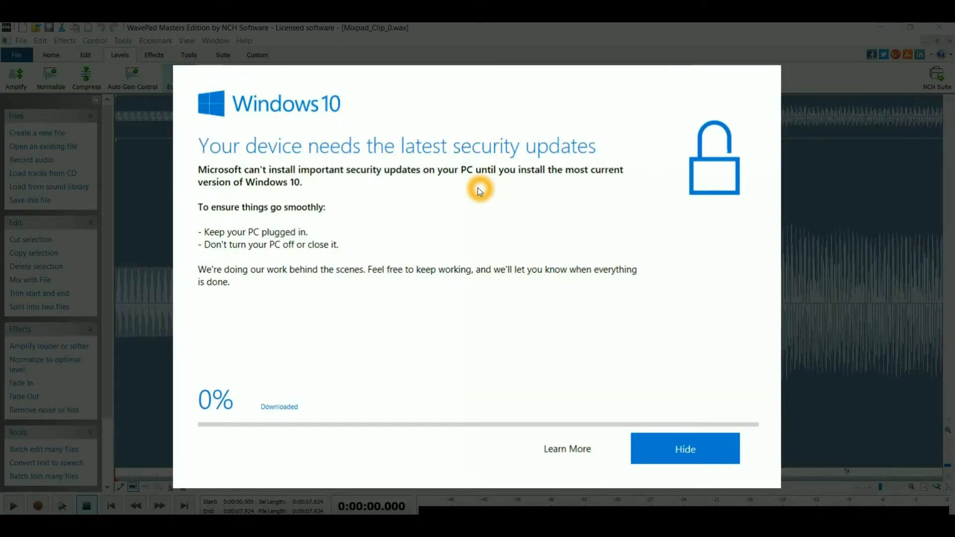
click(651, 451)
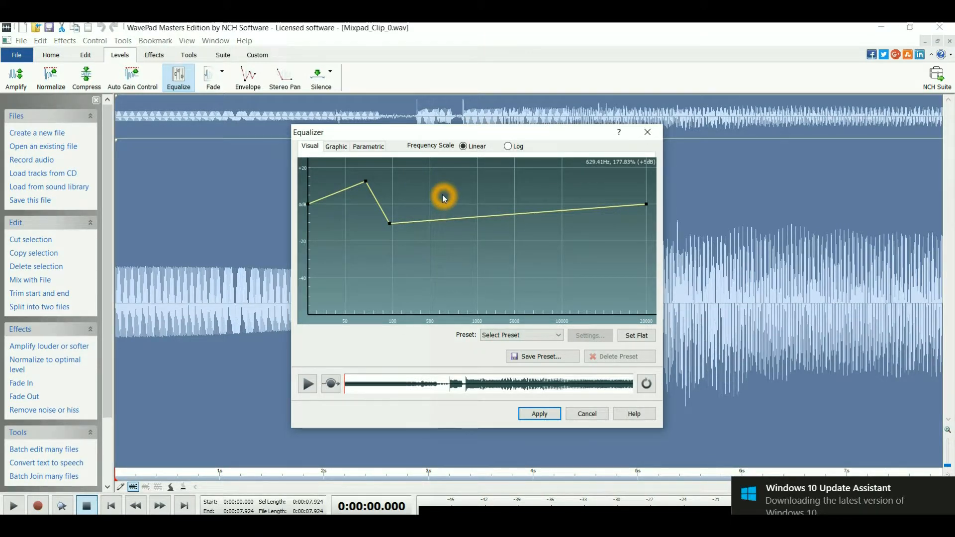
Add equalizer points of about +5 dB near 629 Hz, -34 dB near 878 Hz, a cut above 1000 Hz and a boost just above 100 Hz, and apply.
click(444, 198)
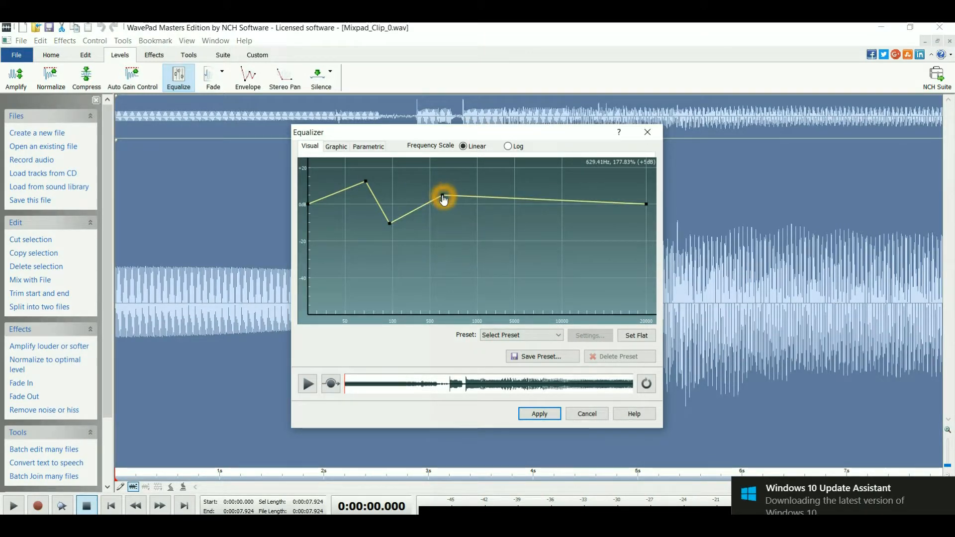
click(491, 225)
click(465, 267)
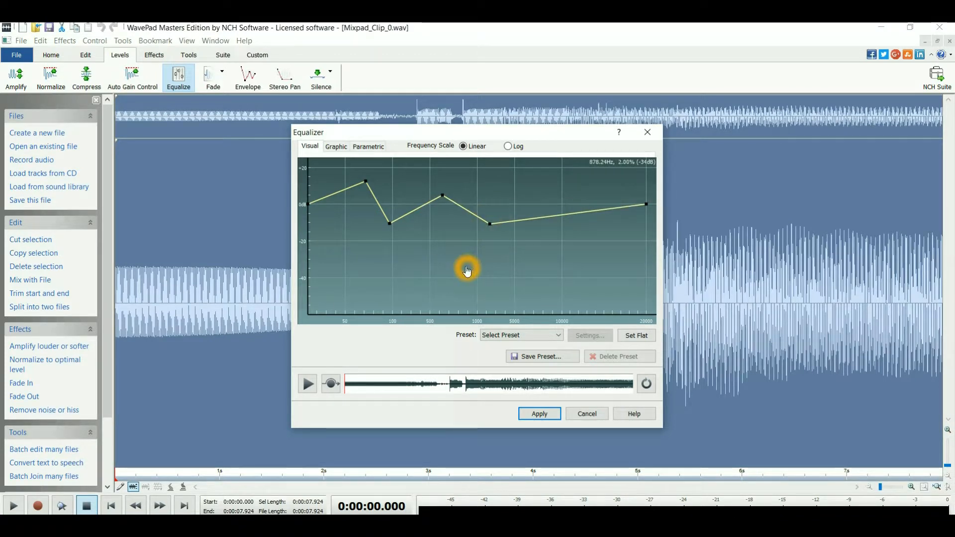
click(396, 177)
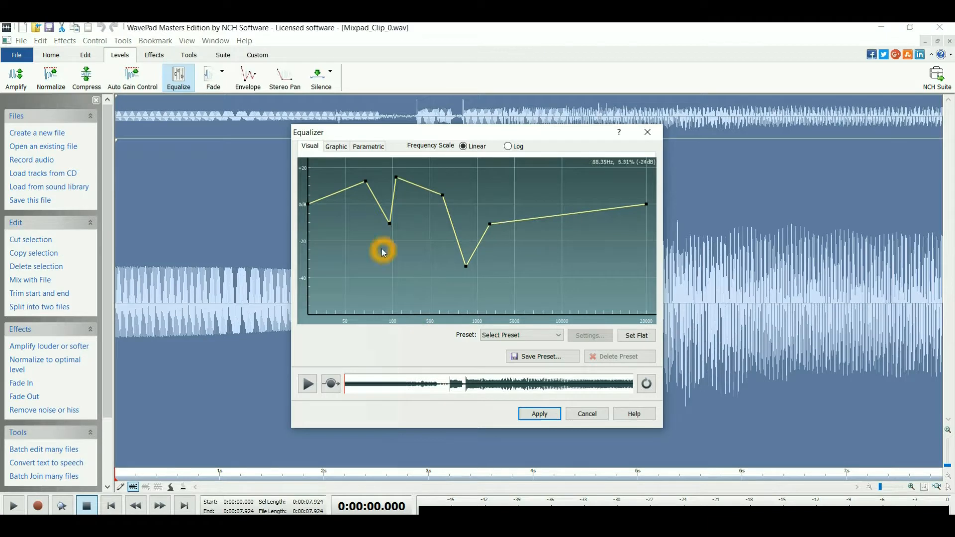
click(538, 420)
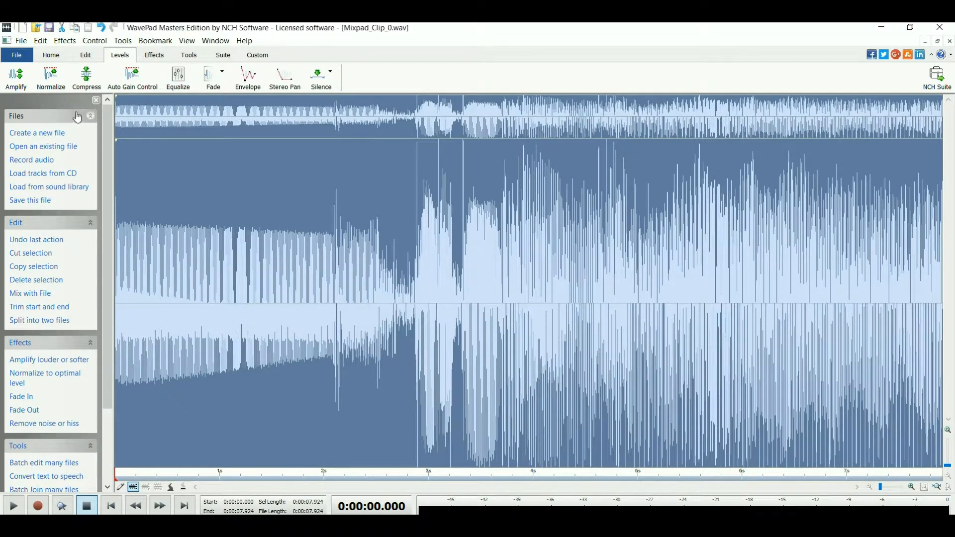
Try extra points on the Dynamic Range Compressor graph, replace them with the Smooth Compressor preset, and apply the compression.
click(86, 77)
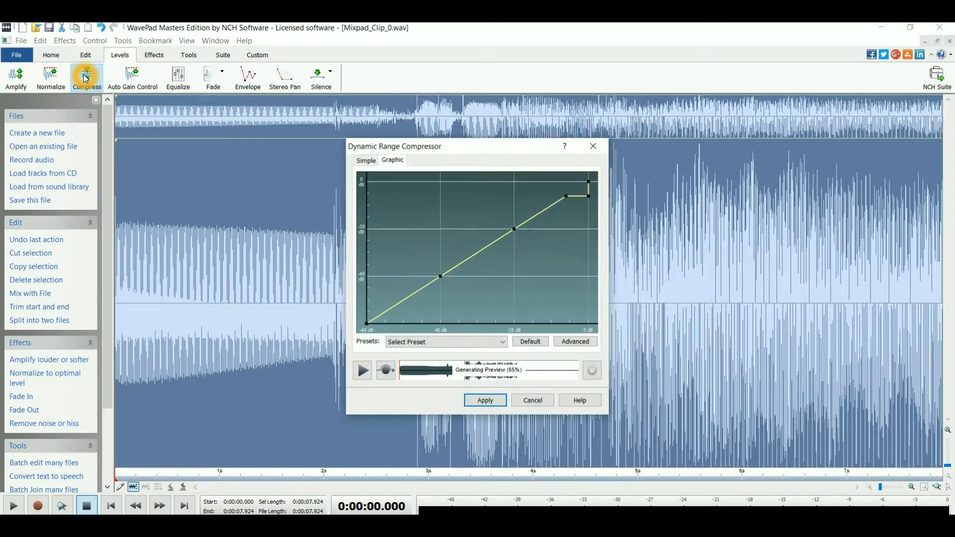
click(510, 233)
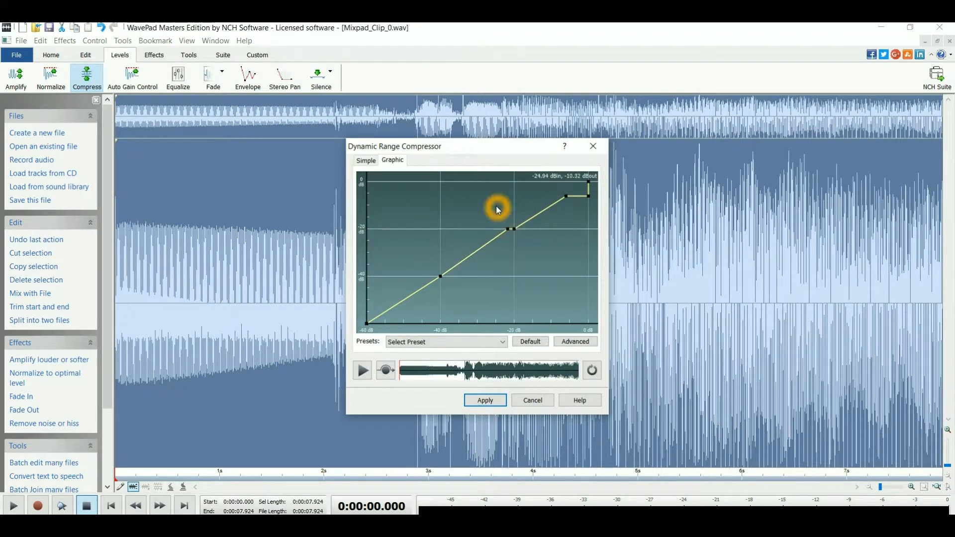
drag(573, 193, 572, 257)
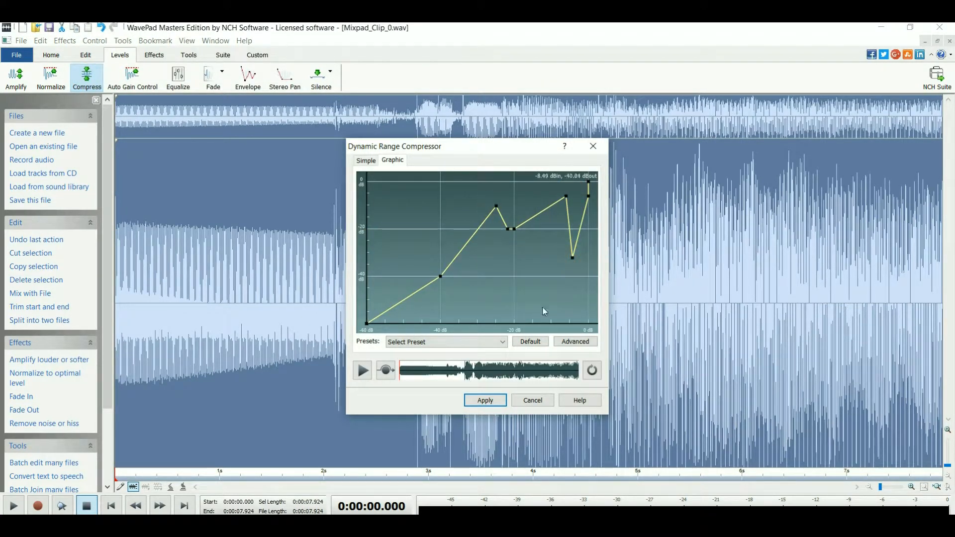
click(504, 343)
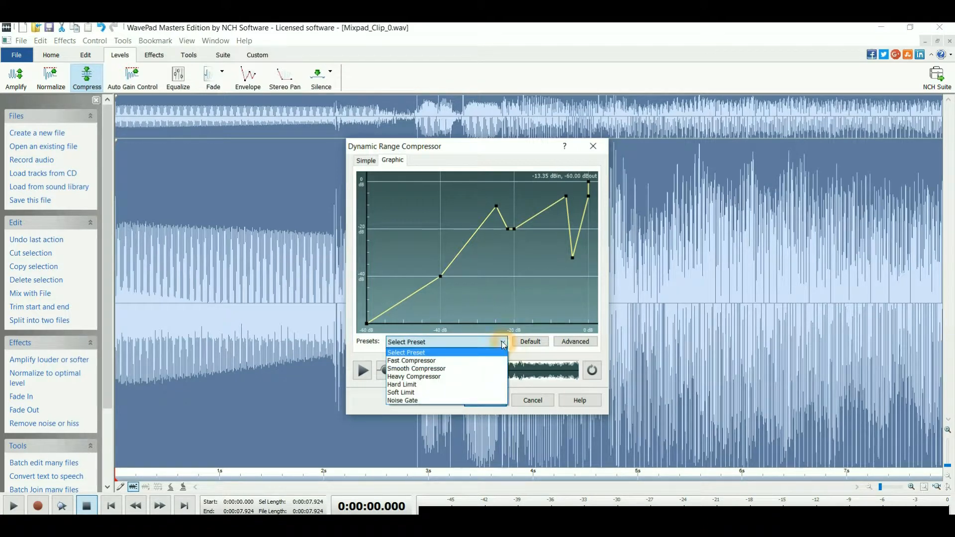
click(471, 373)
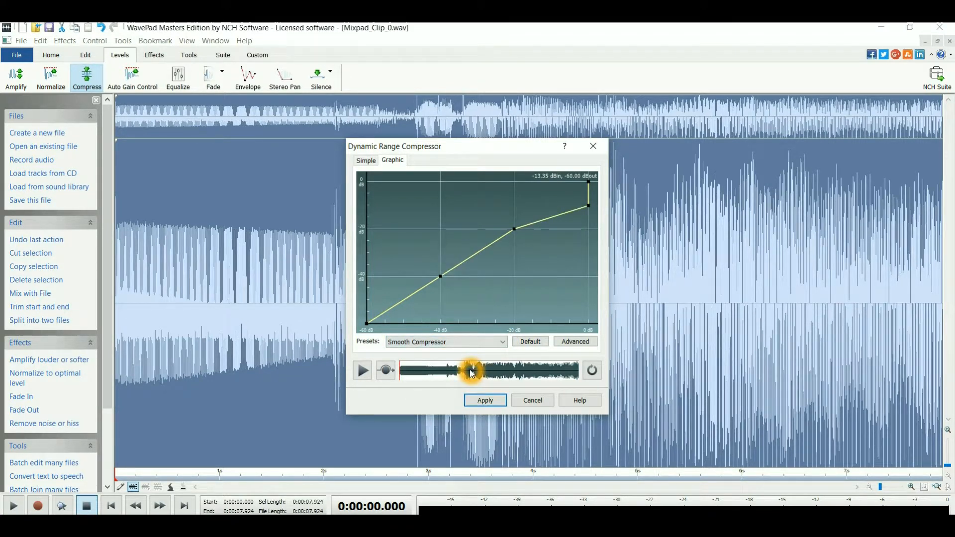
click(486, 400)
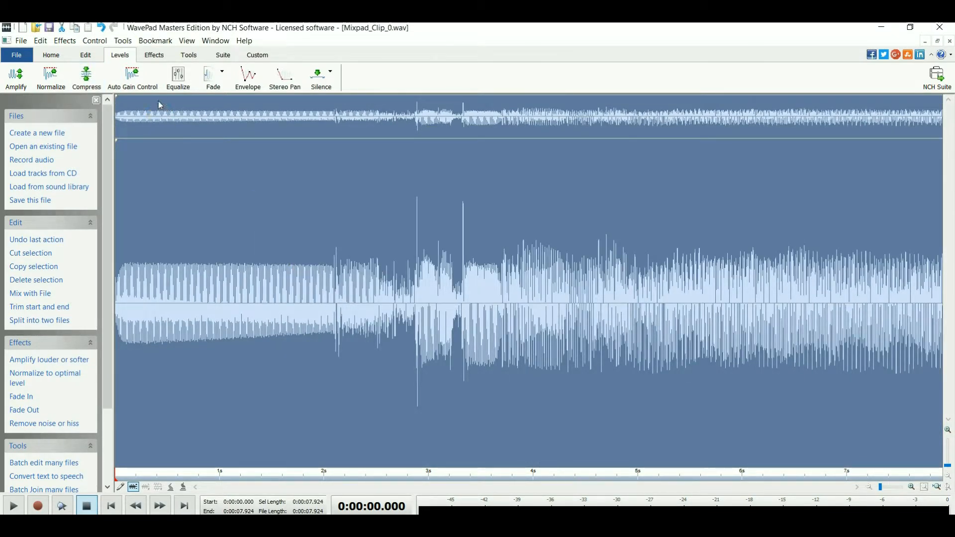
Look at the special effects and the Phaser's settings, and close the Phaser without applying it.
click(157, 60)
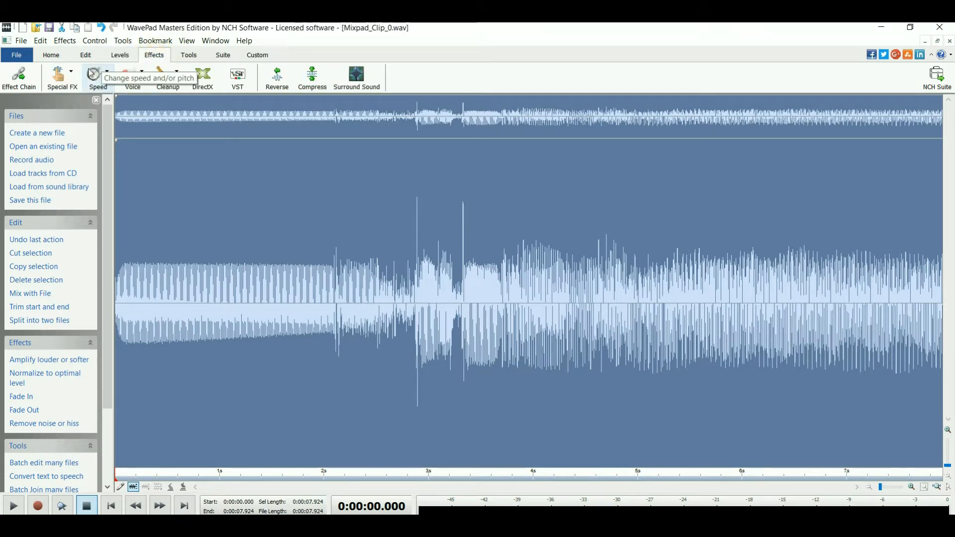
click(73, 75)
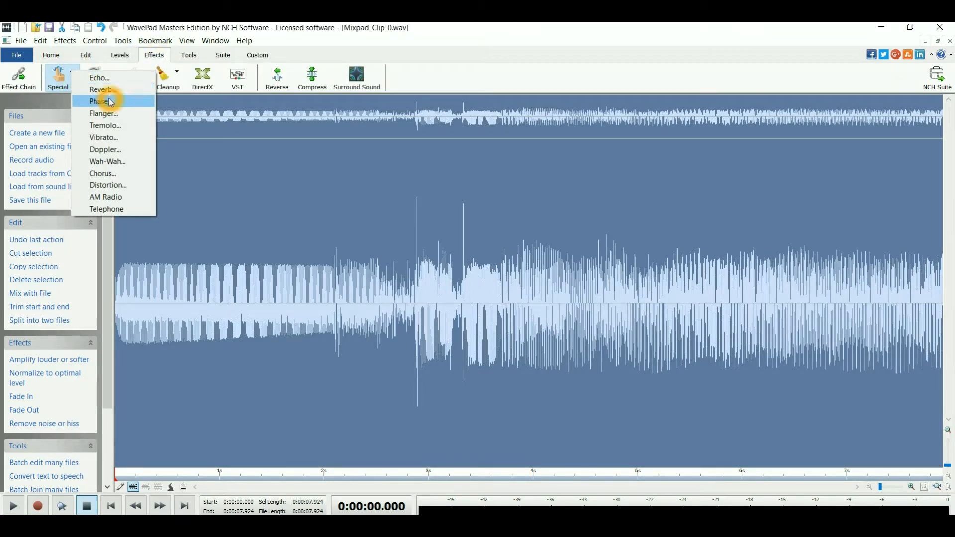
click(110, 103)
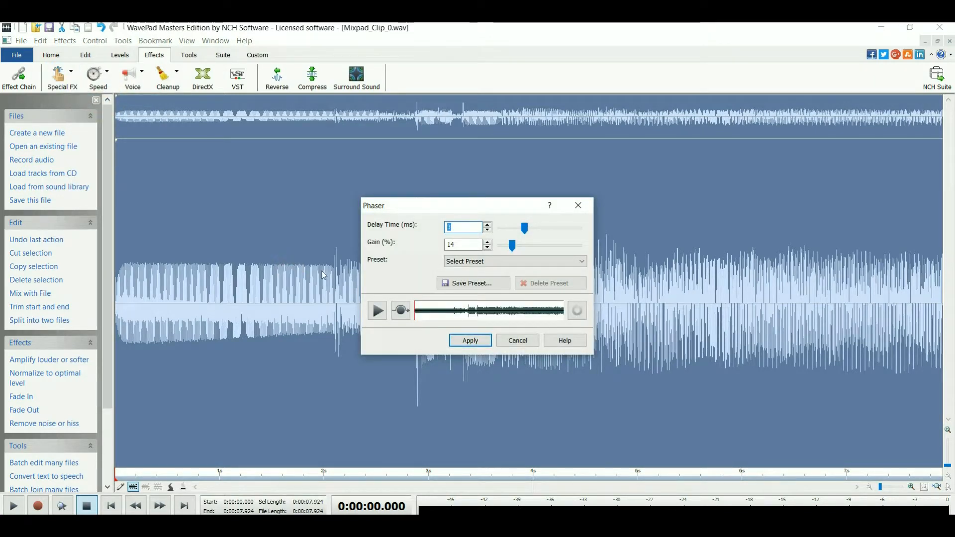
click(519, 341)
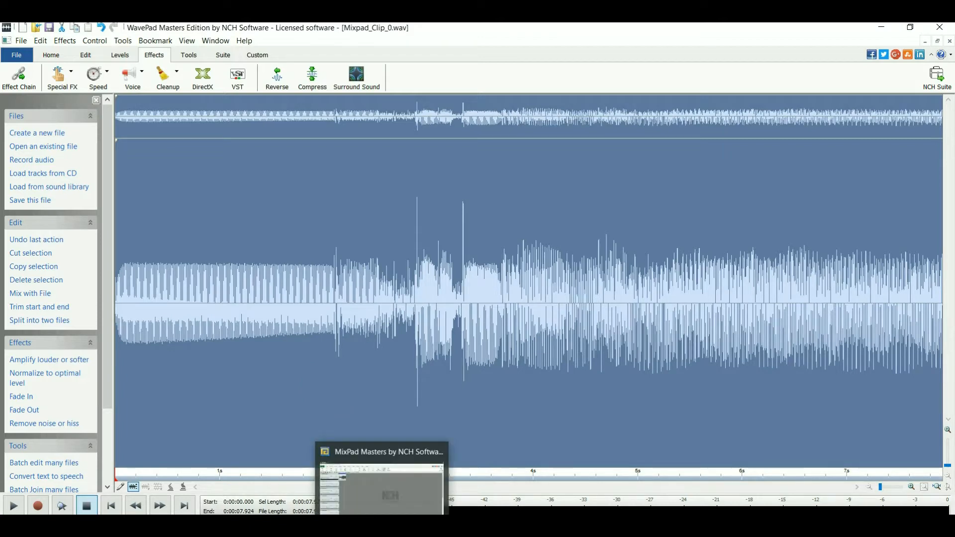
Close WavePad and save the changes to Mixpad_Clip_0.wav with the High Quality (CD/DVD Quality) setting, returning to MixPad.
click(382, 524)
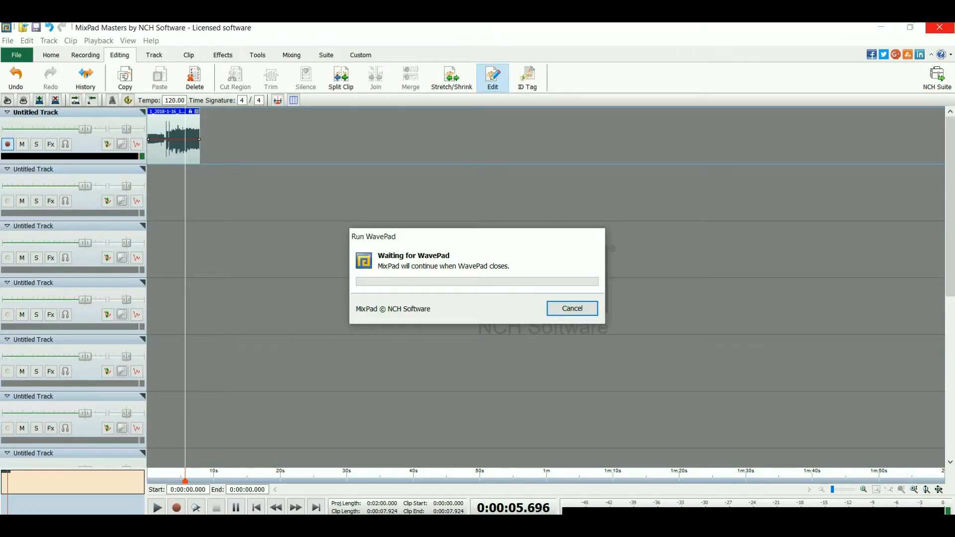
mouse_move(413, 524)
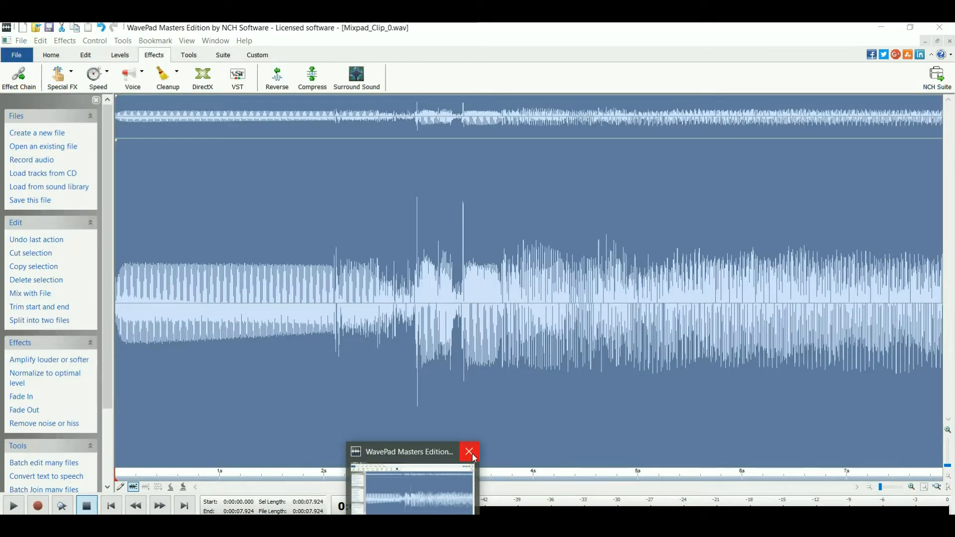
click(472, 453)
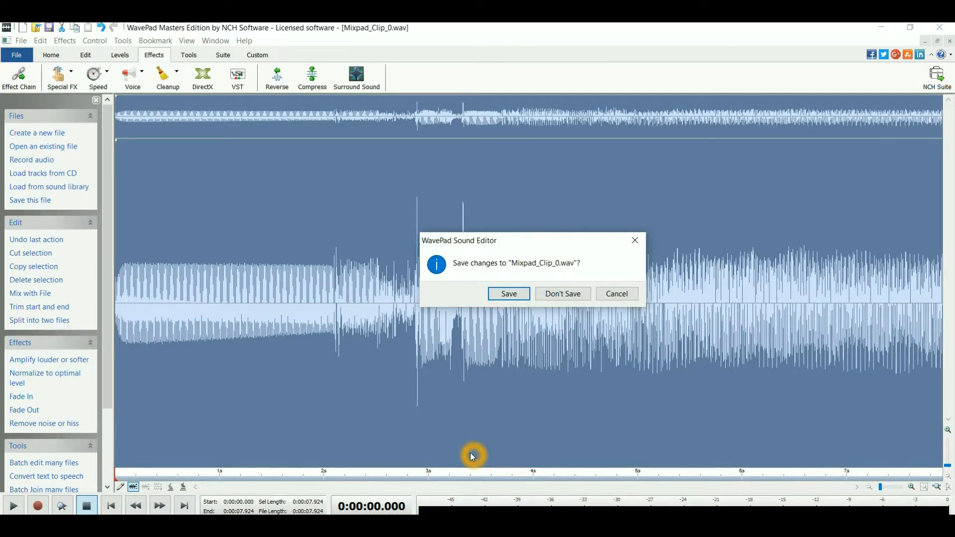
click(511, 294)
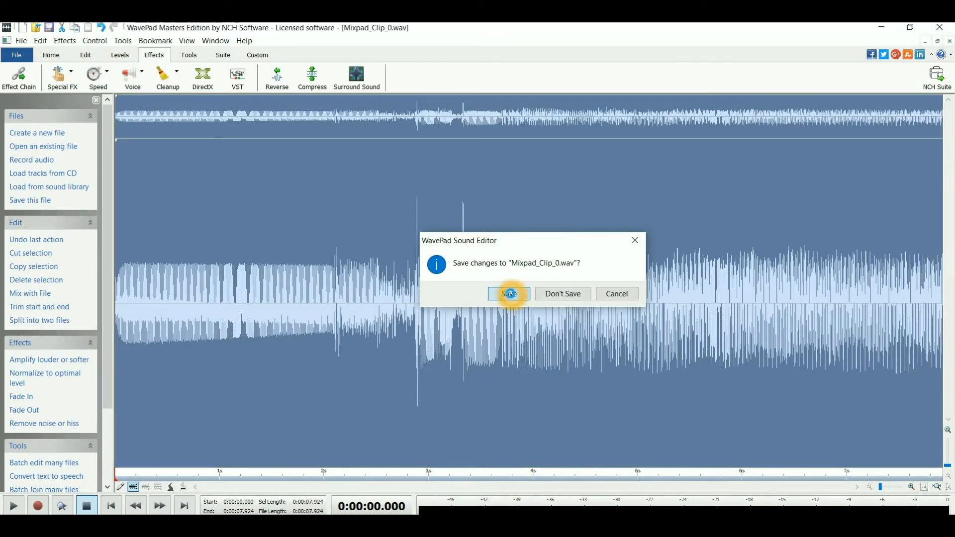
click(461, 312)
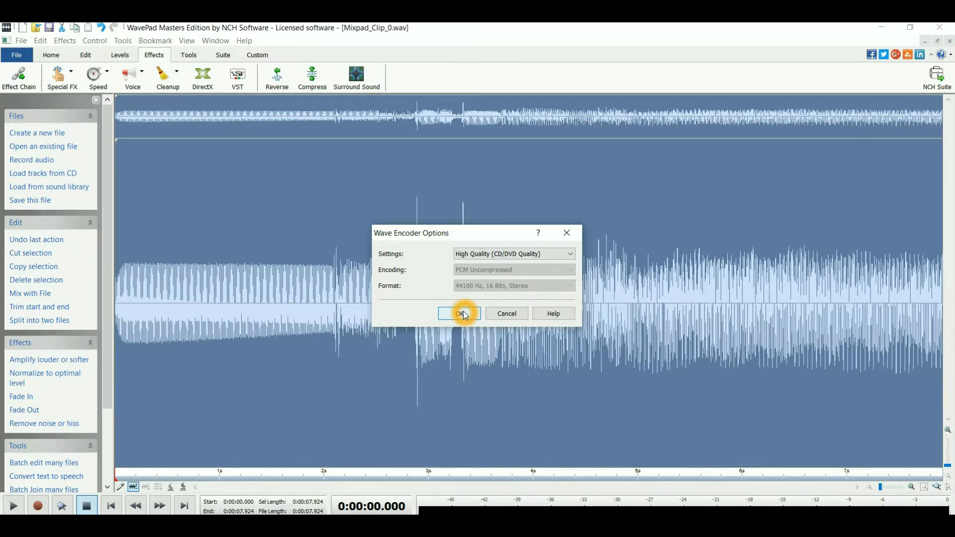
click(570, 253)
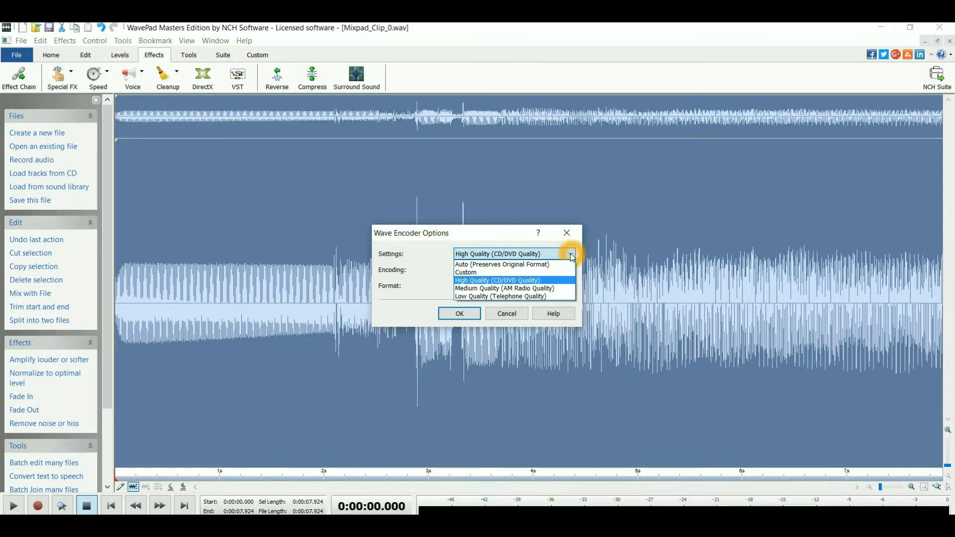
click(571, 255)
click(451, 315)
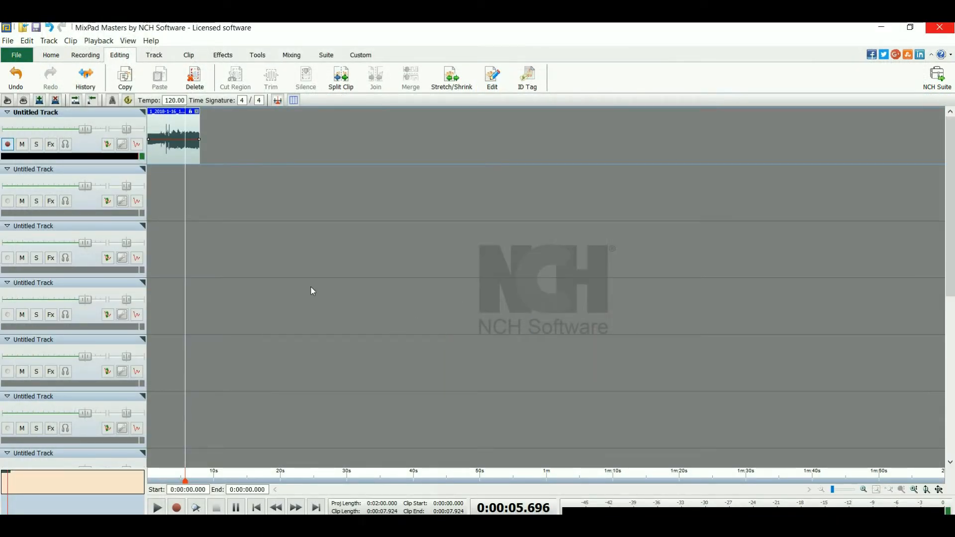
Examine the clip's export options and the save location dialog, and cancel both without exporting.
click(8, 41)
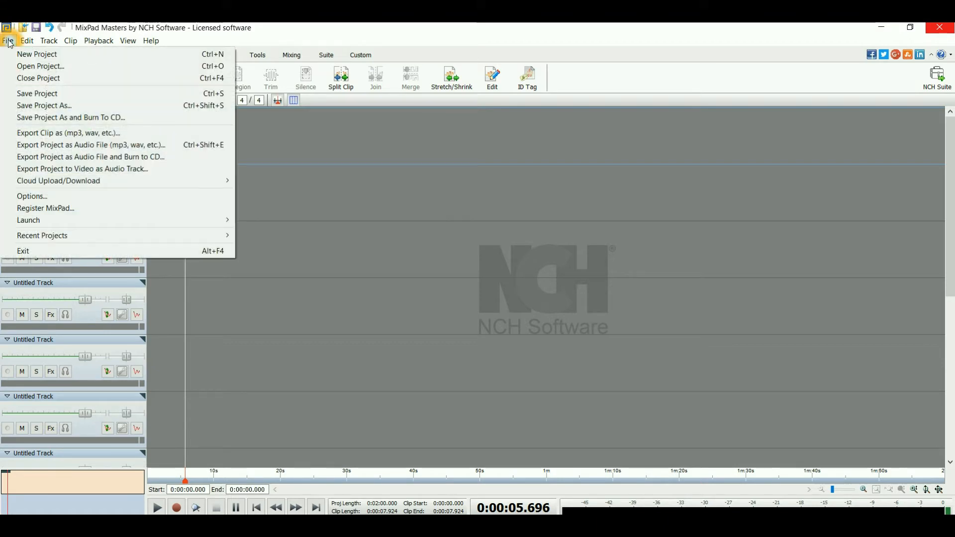
click(51, 135)
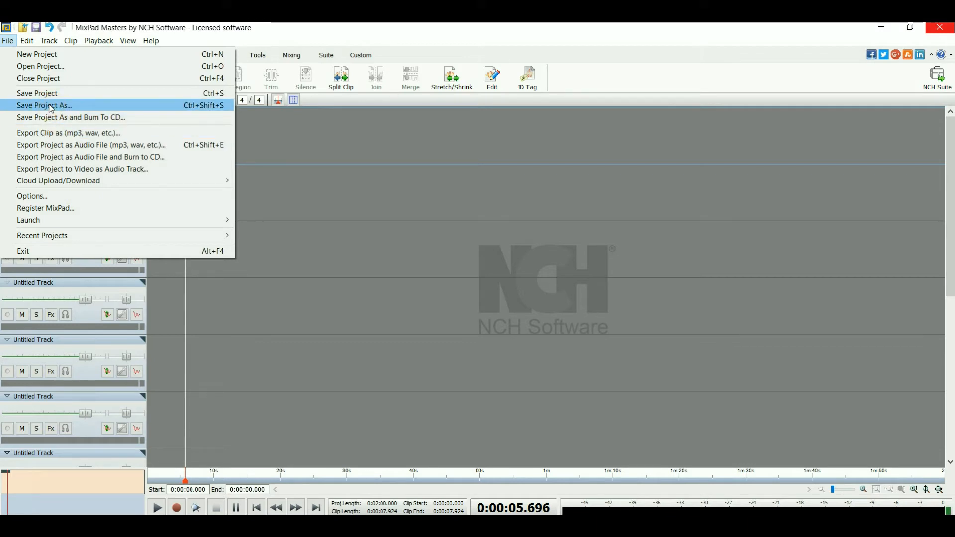
click(51, 108)
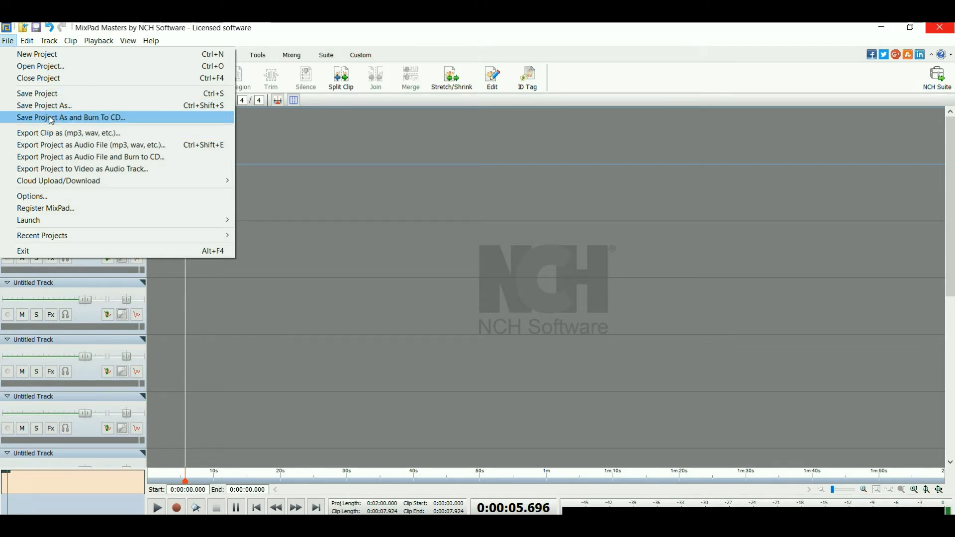
click(53, 134)
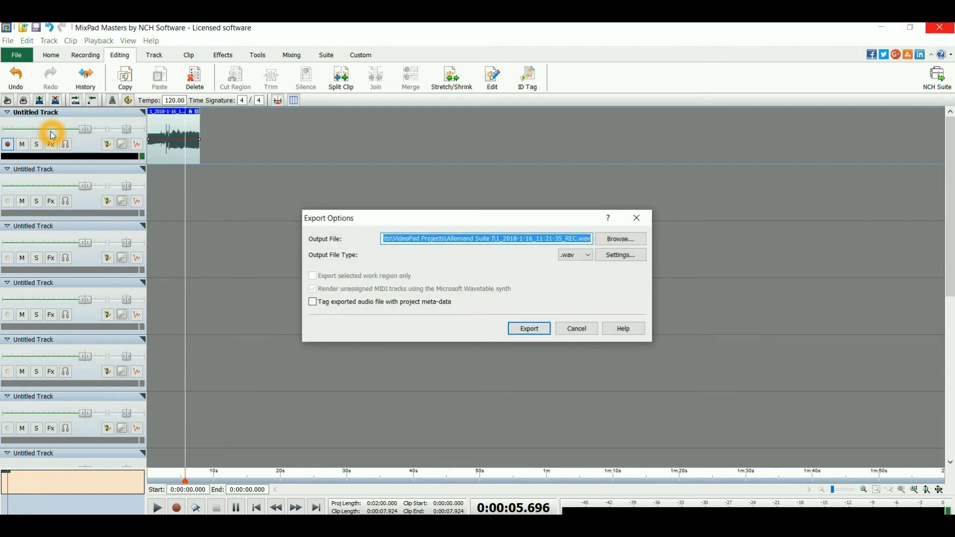
click(610, 239)
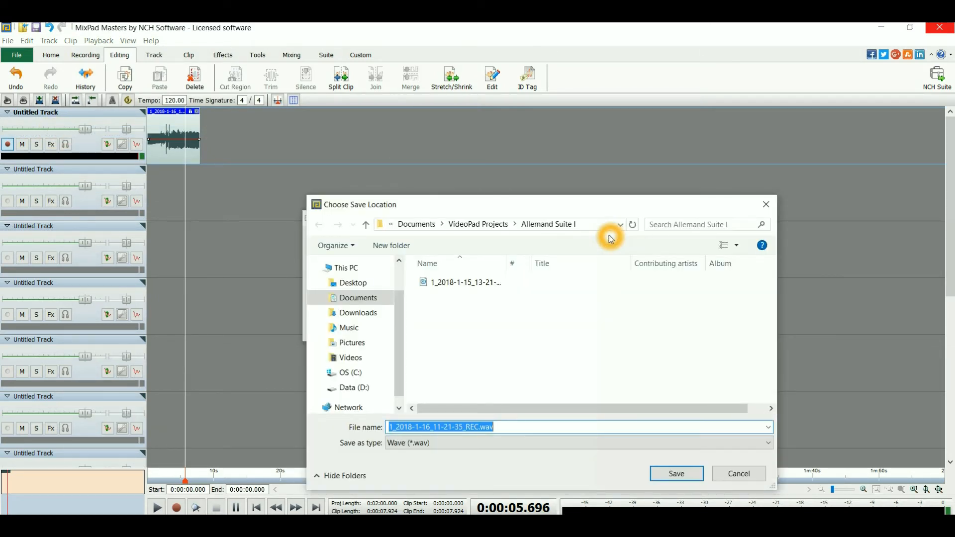
click(672, 470)
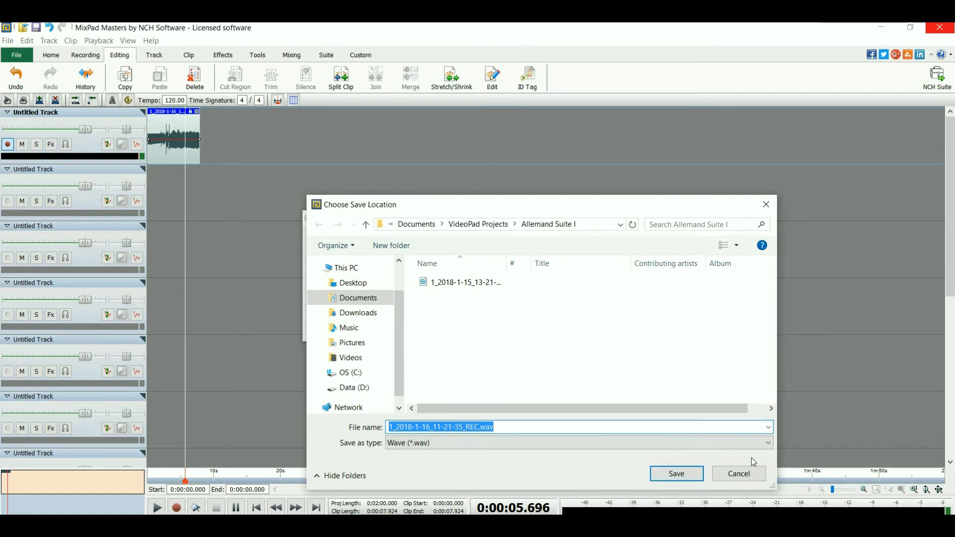
click(741, 472)
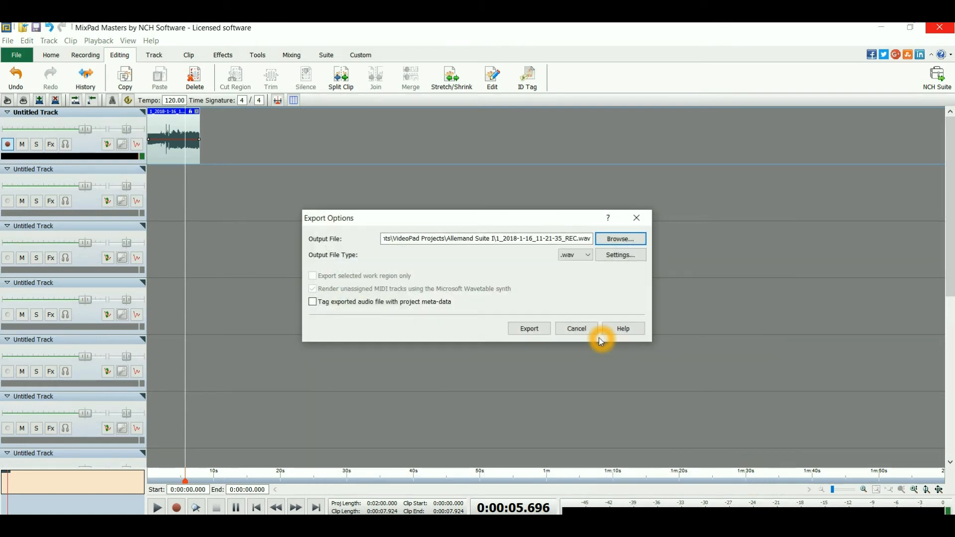
click(539, 330)
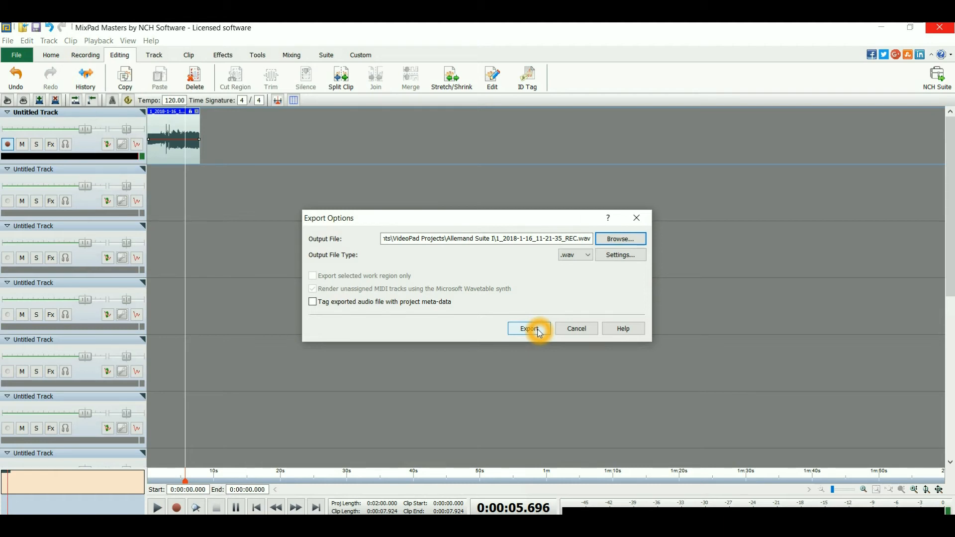
click(577, 328)
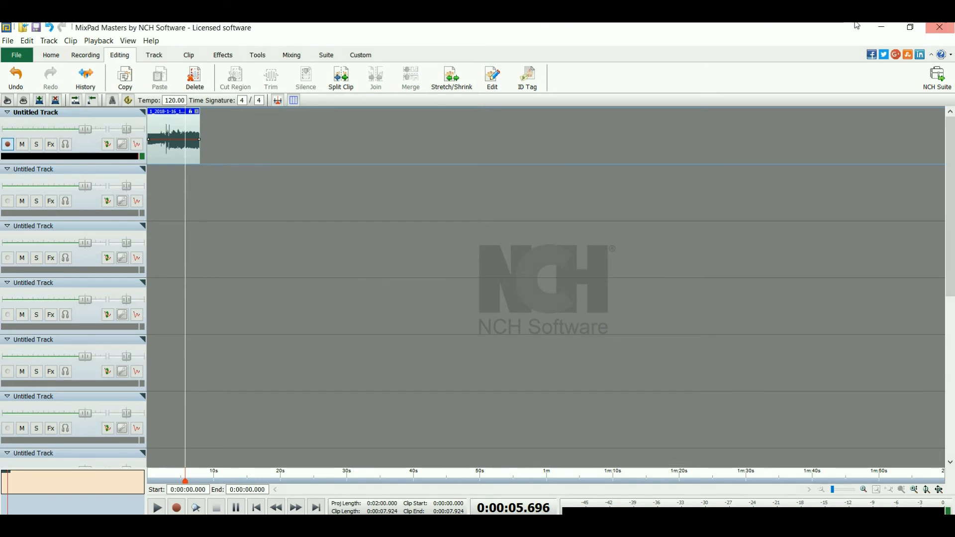
Close MixPad without saving the changes to the project.
click(945, 30)
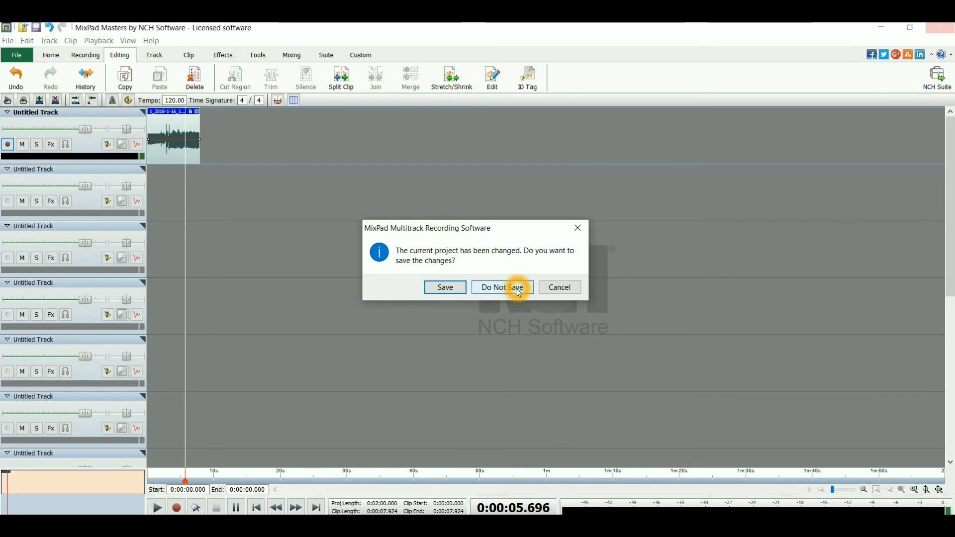
click(518, 291)
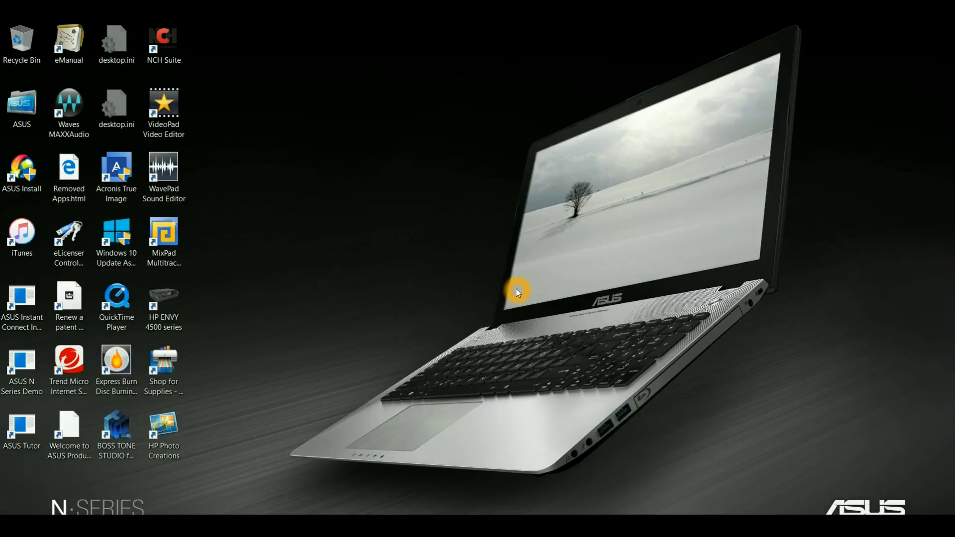